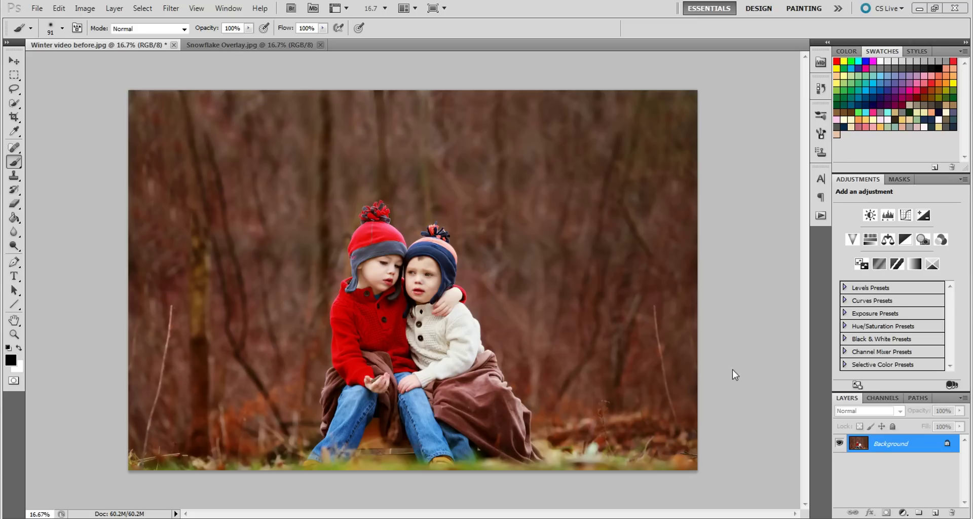
Add a Black & White adjustment with Reds 57, Yellows 156 and Greens 106.
{"action": "left_click", "coordinate": [905, 241]}
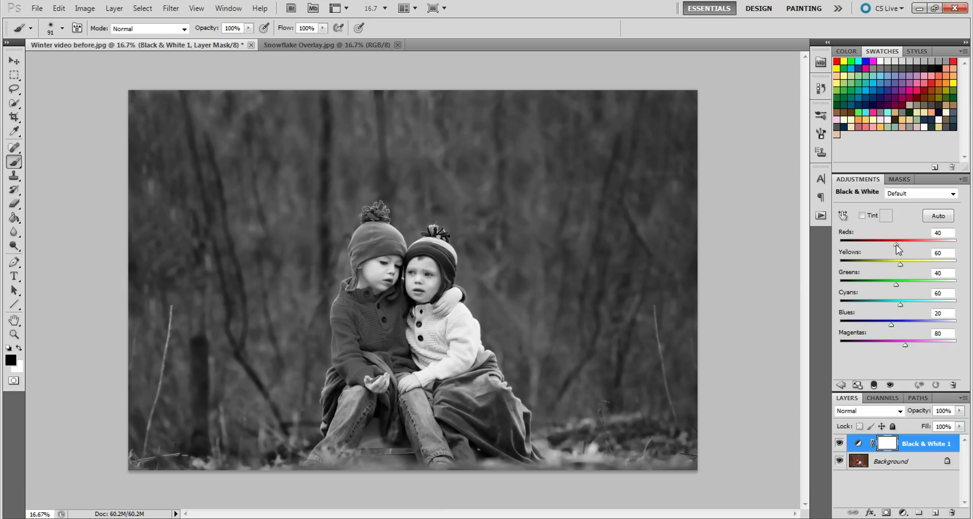
{"action": "left_click", "coordinate": [896, 285]}
{"action": "mouse_move", "coordinate": [896, 285]}
{"action": "left_mouse_down"}
{"action": "mouse_move", "coordinate": [912, 282]}
{"action": "mouse_move", "coordinate": [858, 278]}
{"action": "mouse_move", "coordinate": [924, 280]}
{"action": "mouse_move", "coordinate": [879, 274]}
{"action": "mouse_move", "coordinate": [918, 282]}
{"action": "mouse_move", "coordinate": [909, 285]}
{"action": "left_mouse_up"}
{"action": "left_click_drag", "start_coordinate": [909, 289], "coordinate": [913, 289]}
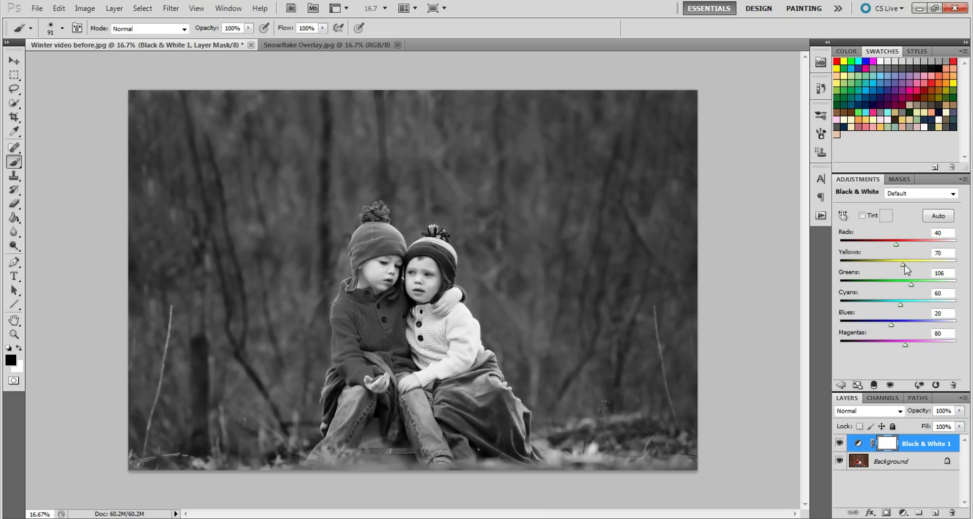
{"action": "left_click_drag", "start_coordinate": [905, 264], "coordinate": [899, 244]}
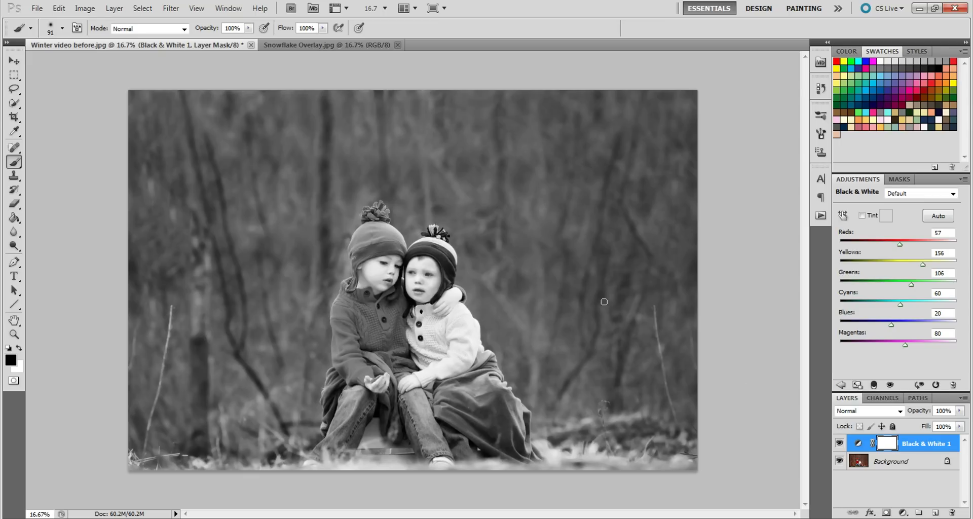
Add a Levels adjustment layer with input levels 14, 1.00 and 244.
{"action": "left_click", "coordinate": [839, 385]}
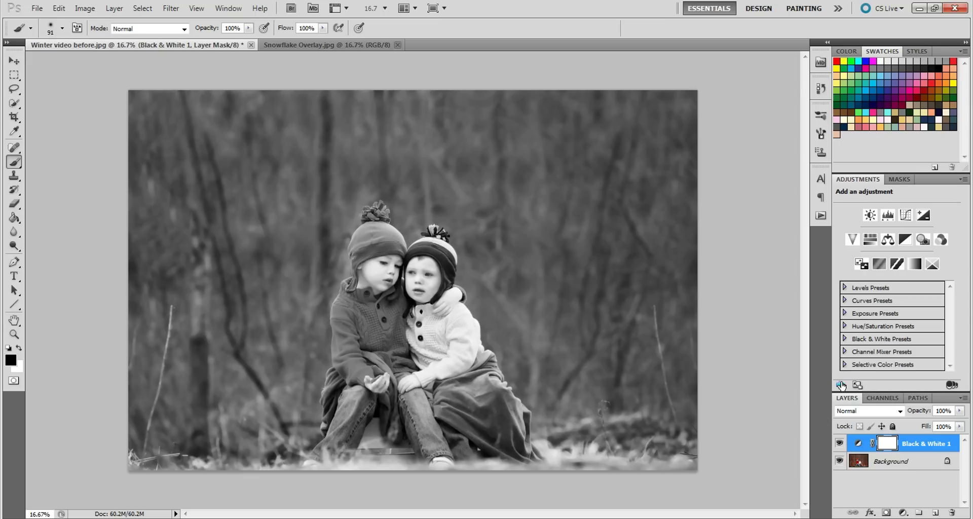
{"action": "left_click", "coordinate": [888, 217]}
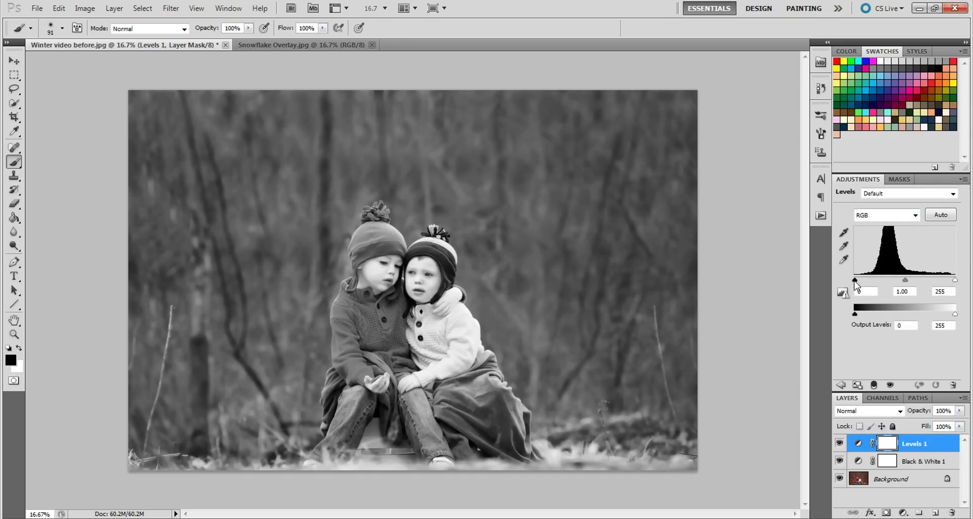
{"action": "left_click_drag", "start_coordinate": [855, 281], "coordinate": [861, 280]}
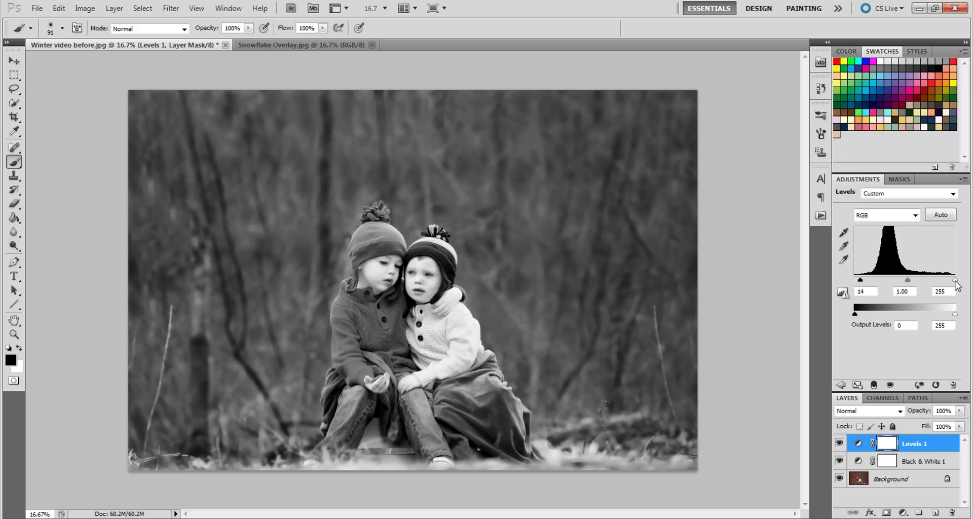
{"action": "left_click_drag", "start_coordinate": [955, 282], "coordinate": [950, 280]}
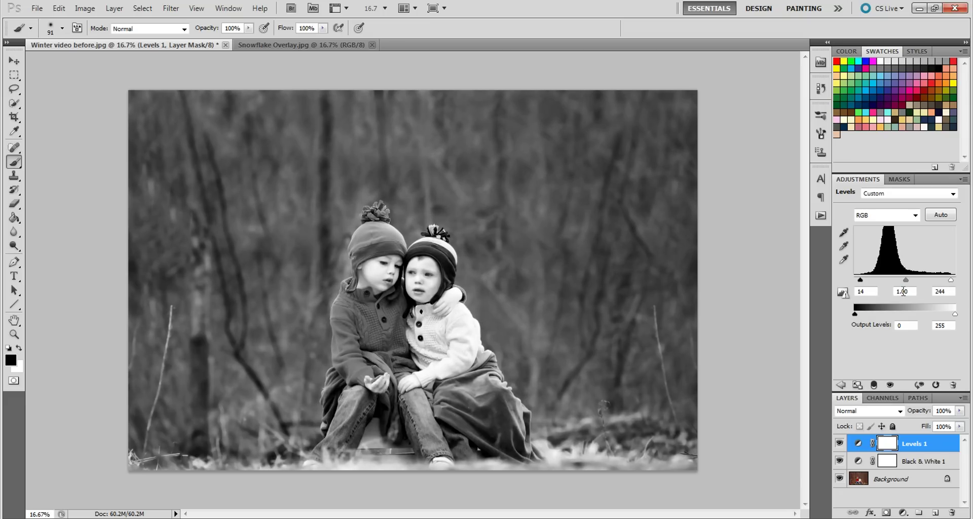
Set the Black & White 1 layer's opacity to 80%.
{"action": "left_click", "coordinate": [841, 386]}
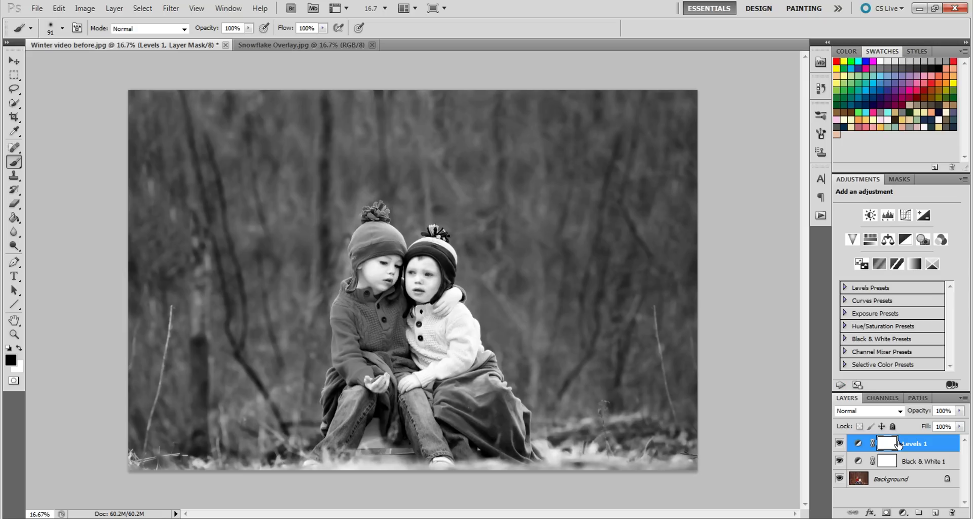
{"action": "left_click", "coordinate": [918, 459]}
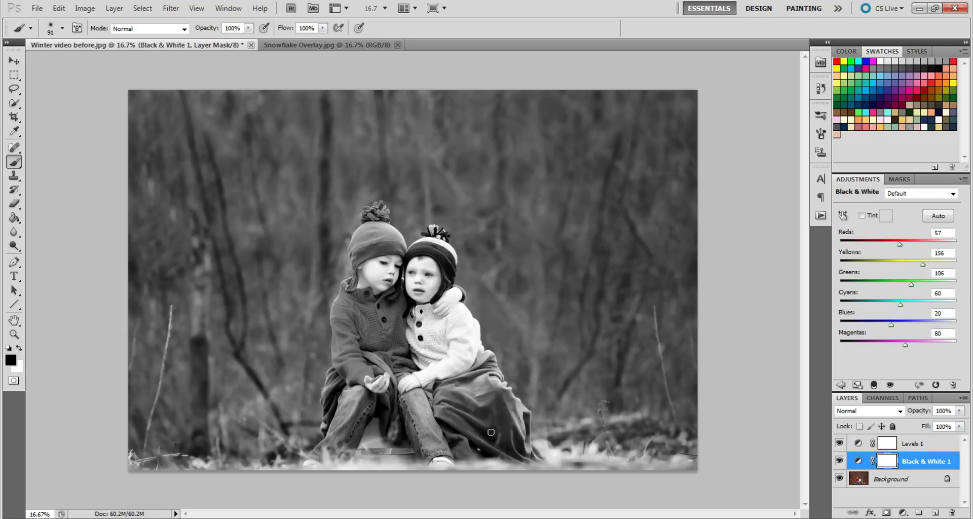
{"action": "left_click", "coordinate": [959, 410]}
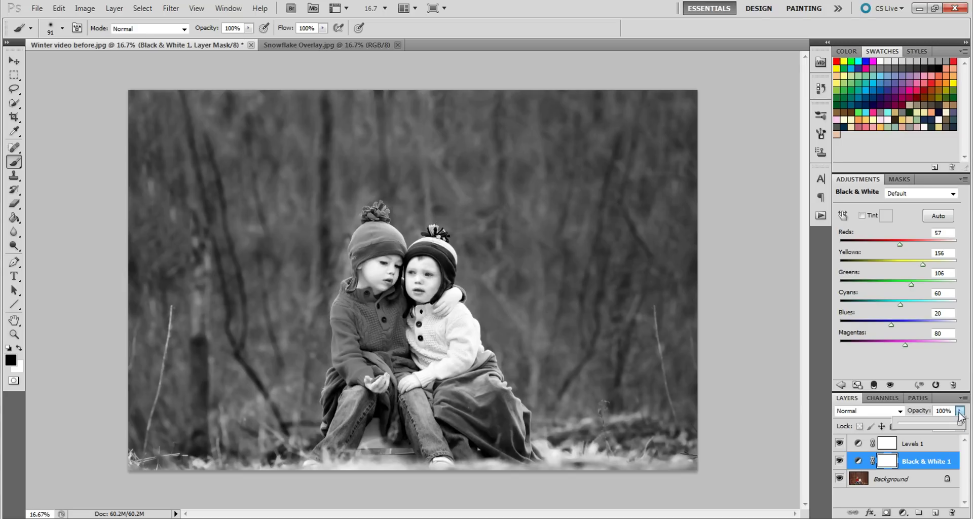
{"action": "mouse_move", "coordinate": [960, 426]}
{"action": "left_mouse_down"}
{"action": "mouse_move", "coordinate": [929, 426]}
{"action": "mouse_move", "coordinate": [952, 427]}
{"action": "left_mouse_up"}
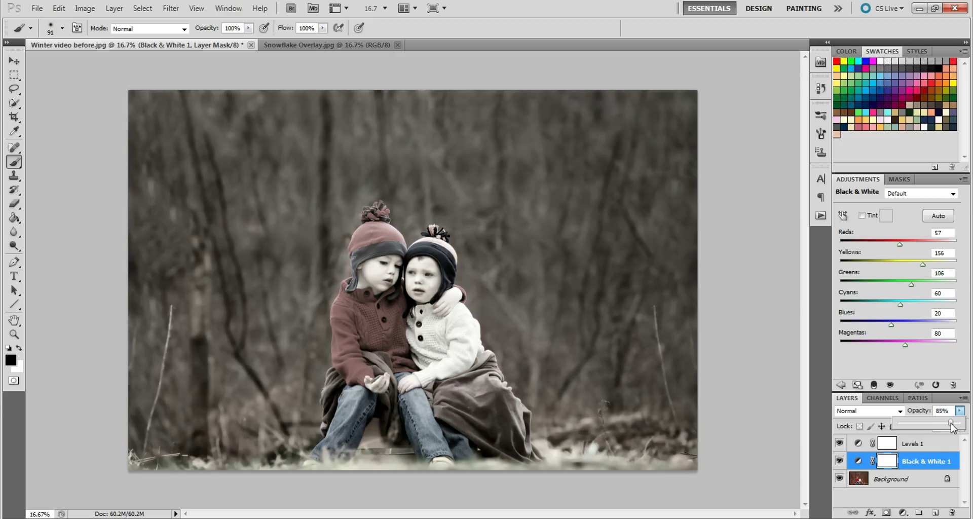
{"action": "left_click_drag", "start_coordinate": [950, 424], "coordinate": [952, 428]}
{"action": "left_click_drag", "start_coordinate": [951, 424], "coordinate": [948, 424]}
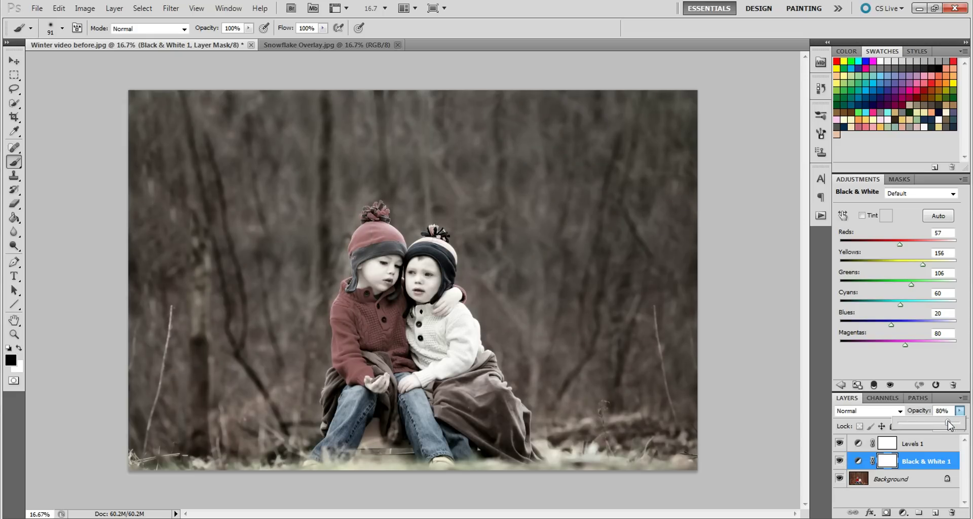
Paint black on the layer mask with a 401 px brush to restore the kids' colour.
{"action": "left_click", "coordinate": [892, 462]}
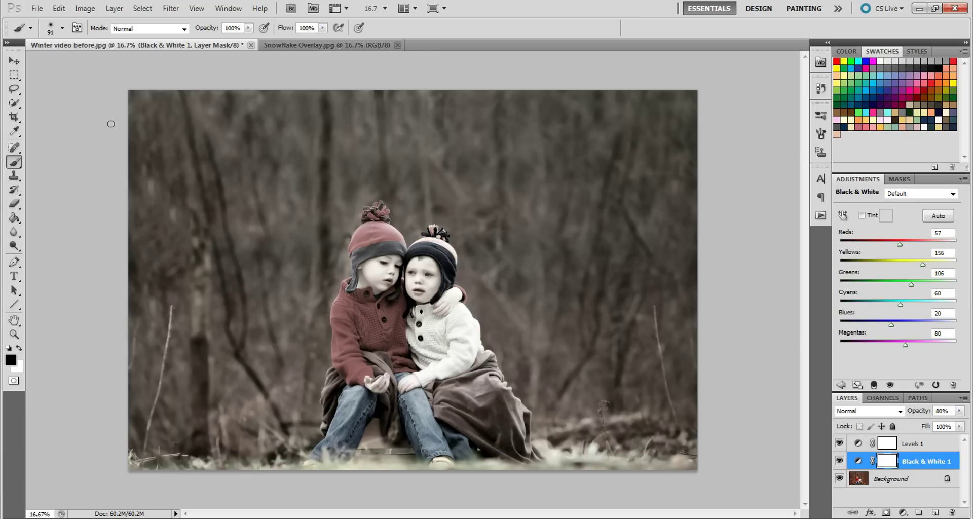
{"action": "left_click", "coordinate": [62, 28]}
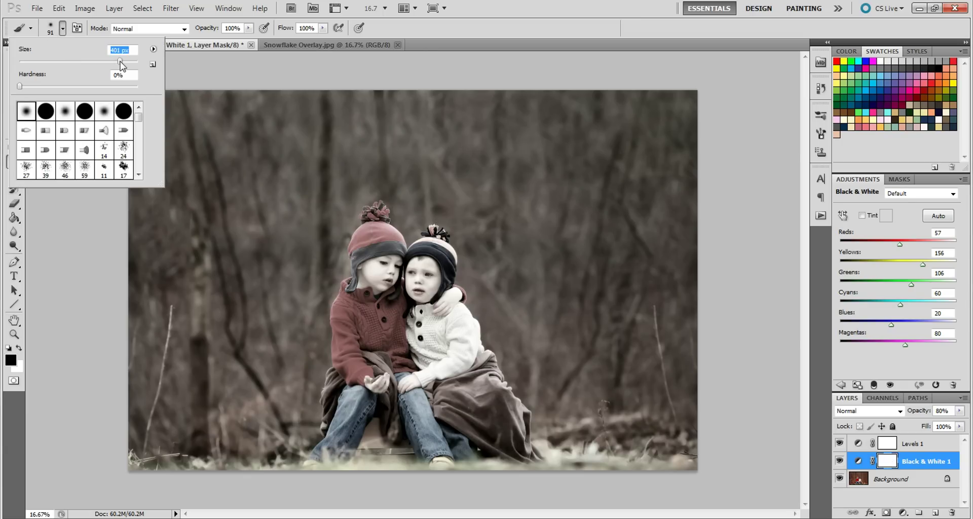
{"action": "left_click", "coordinate": [121, 61]}
{"action": "left_click", "coordinate": [363, 307]}
{"action": "mouse_move", "coordinate": [363, 306]}
{"action": "left_mouse_down"}
{"action": "mouse_move", "coordinate": [369, 247]}
{"action": "mouse_move", "coordinate": [407, 295]}
{"action": "mouse_move", "coordinate": [421, 265]}
{"action": "mouse_move", "coordinate": [435, 264]}
{"action": "mouse_move", "coordinate": [435, 345]}
{"action": "mouse_move", "coordinate": [403, 332]}
{"action": "mouse_move", "coordinate": [380, 305]}
{"action": "mouse_move", "coordinate": [355, 312]}
{"action": "mouse_move", "coordinate": [364, 435]}
{"action": "mouse_move", "coordinate": [445, 429]}
{"action": "mouse_move", "coordinate": [400, 406]}
{"action": "mouse_move", "coordinate": [407, 392]}
{"action": "mouse_move", "coordinate": [390, 338]}
{"action": "mouse_move", "coordinate": [373, 350]}
{"action": "mouse_move", "coordinate": [429, 352]}
{"action": "mouse_move", "coordinate": [437, 331]}
{"action": "mouse_move", "coordinate": [492, 428]}
{"action": "mouse_move", "coordinate": [484, 371]}
{"action": "mouse_move", "coordinate": [440, 317]}
{"action": "mouse_move", "coordinate": [423, 266]}
{"action": "mouse_move", "coordinate": [387, 272]}
{"action": "mouse_move", "coordinate": [386, 244]}
{"action": "mouse_move", "coordinate": [373, 313]}
{"action": "mouse_move", "coordinate": [361, 316]}
{"action": "mouse_move", "coordinate": [357, 297]}
{"action": "mouse_move", "coordinate": [355, 413]}
{"action": "left_mouse_up"}
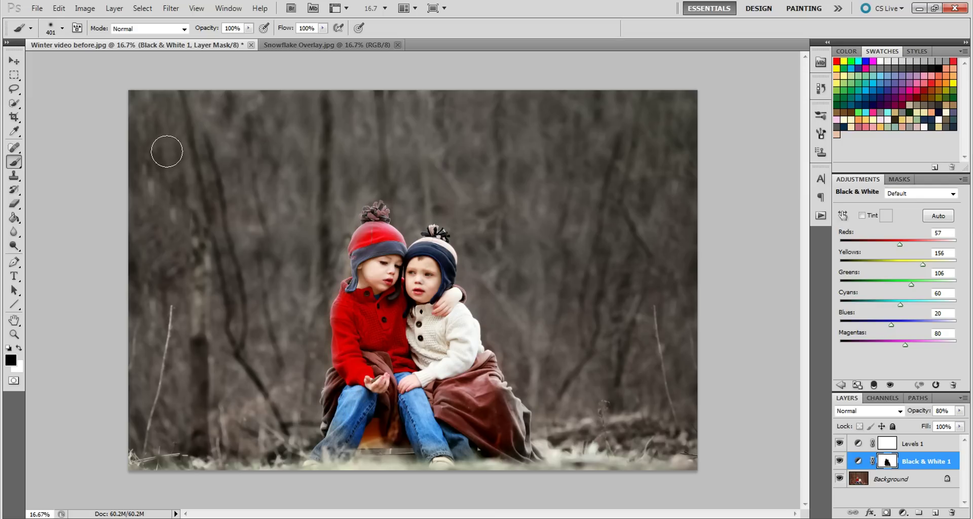
With a 141 px brush, restore colour along the blanket edges and the hat's red pompom.
{"action": "left_click", "coordinate": [62, 28]}
{"action": "left_click_drag", "start_coordinate": [97, 61], "coordinate": [91, 62]}
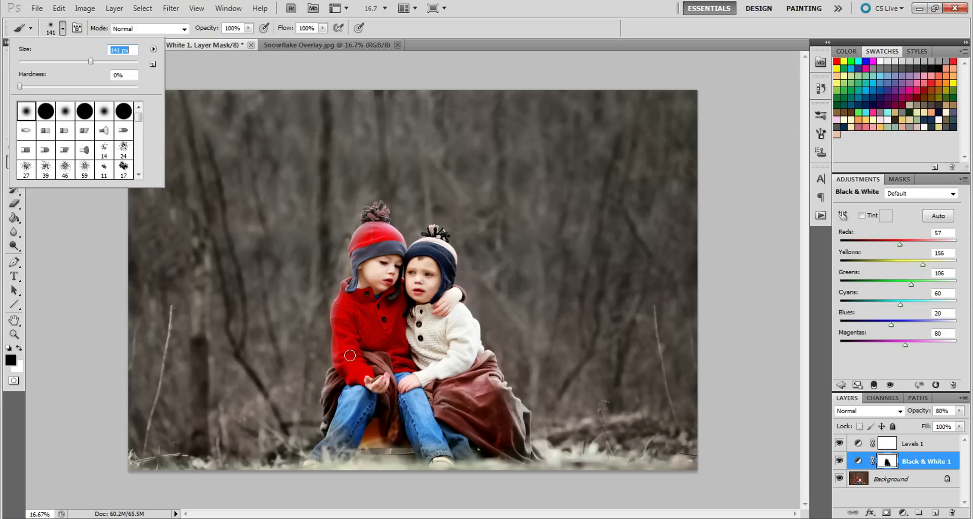
{"action": "left_click", "coordinate": [334, 376]}
{"action": "mouse_move", "coordinate": [330, 396]}
{"action": "left_mouse_down"}
{"action": "mouse_move", "coordinate": [334, 431]}
{"action": "mouse_move", "coordinate": [316, 454]}
{"action": "mouse_move", "coordinate": [336, 437]}
{"action": "mouse_move", "coordinate": [345, 440]}
{"action": "mouse_move", "coordinate": [336, 446]}
{"action": "mouse_move", "coordinate": [430, 439]}
{"action": "mouse_move", "coordinate": [424, 458]}
{"action": "mouse_move", "coordinate": [471, 452]}
{"action": "mouse_move", "coordinate": [472, 442]}
{"action": "mouse_move", "coordinate": [507, 458]}
{"action": "left_mouse_up"}
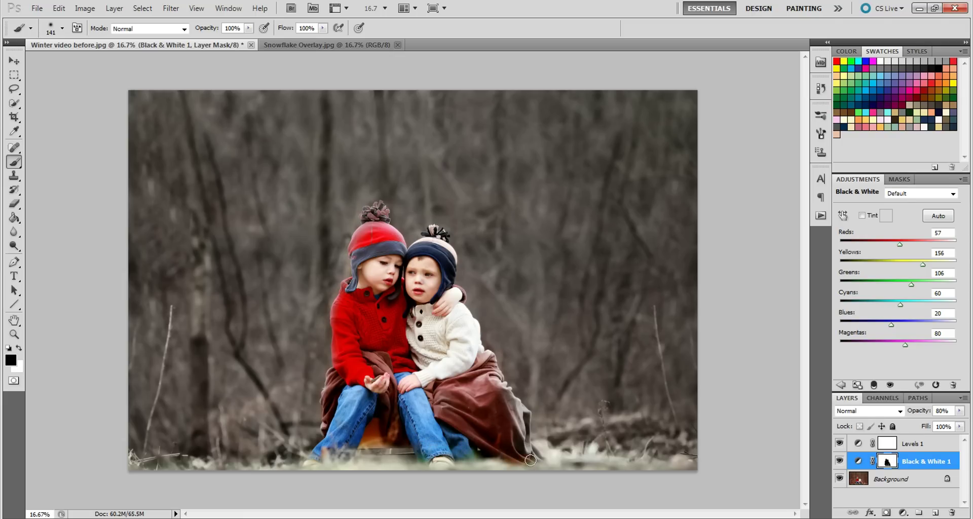
{"action": "mouse_move", "coordinate": [530, 460]}
{"action": "left_mouse_down"}
{"action": "mouse_move", "coordinate": [517, 433]}
{"action": "mouse_move", "coordinate": [521, 427]}
{"action": "mouse_move", "coordinate": [526, 446]}
{"action": "mouse_move", "coordinate": [524, 417]}
{"action": "mouse_move", "coordinate": [503, 387]}
{"action": "left_mouse_up"}
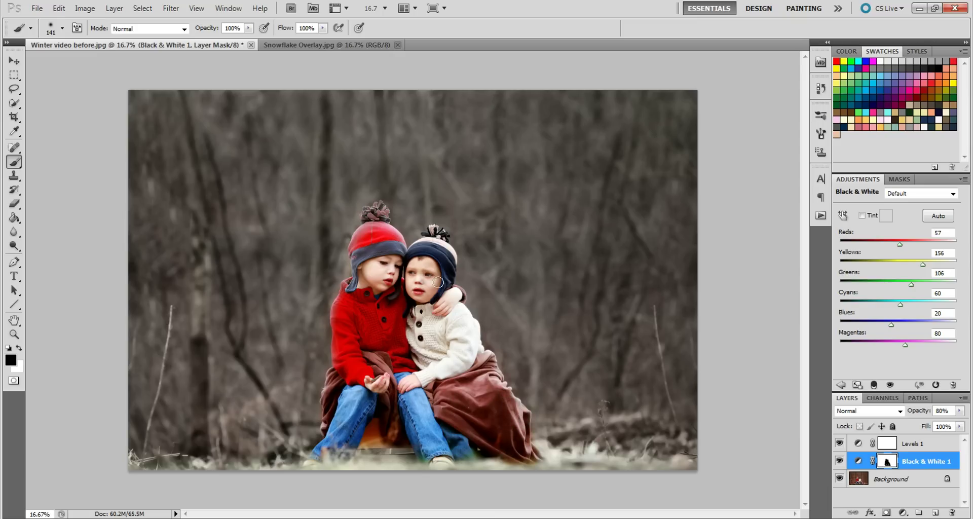
{"action": "left_click_drag", "start_coordinate": [433, 238], "coordinate": [439, 233]}
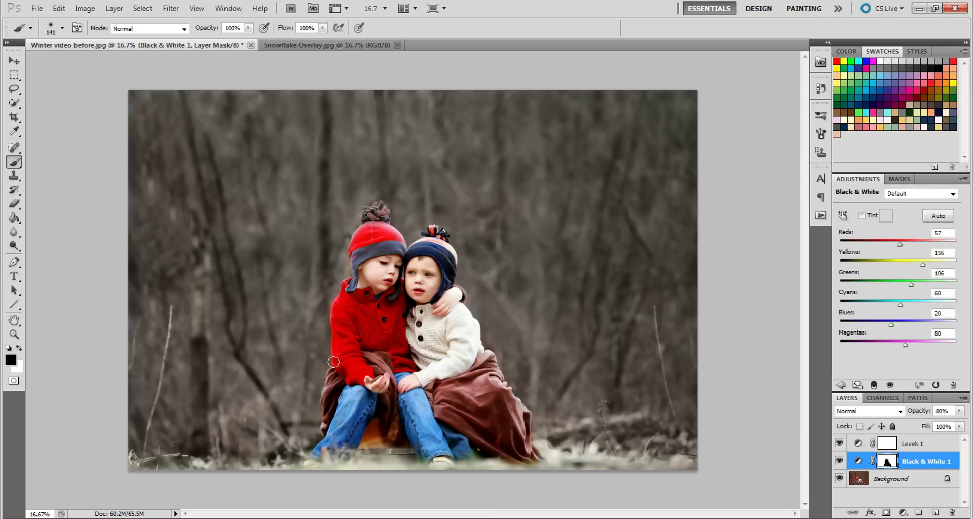
{"action": "mouse_move", "coordinate": [397, 249]}
{"action": "left_mouse_down"}
{"action": "mouse_move", "coordinate": [381, 208]}
{"action": "mouse_move", "coordinate": [374, 219]}
{"action": "left_mouse_up"}
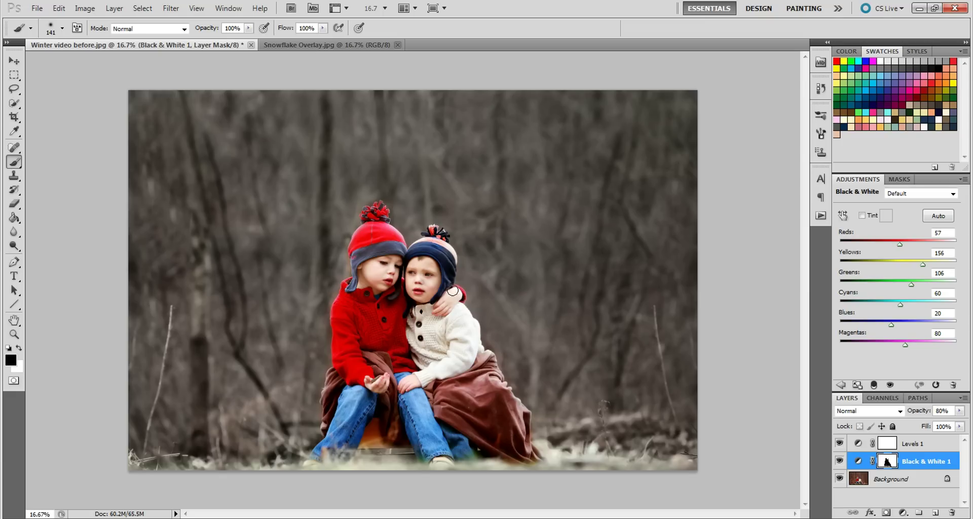
{"action": "left_click_drag", "start_coordinate": [459, 310], "coordinate": [489, 355]}
Swap the foreground colour between black and white, finishing on white.
{"action": "left_click", "coordinate": [19, 348]}
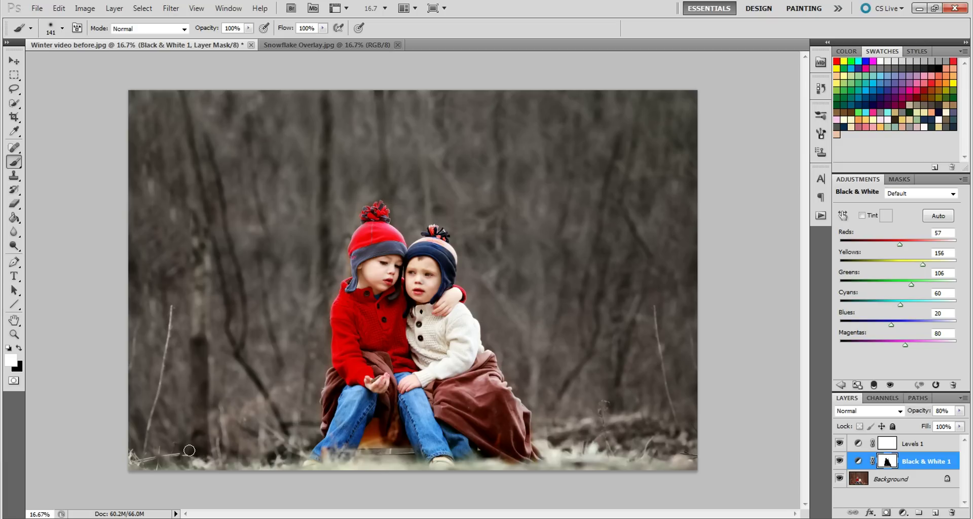
{"action": "left_click", "coordinate": [21, 348]}
{"action": "left_click", "coordinate": [18, 347]}
{"action": "left_click", "coordinate": [19, 348]}
{"action": "left_click", "coordinate": [20, 347]}
Clip Levels 1 to the Black & White 1 layer with Create Clipping Mask.
{"action": "left_click", "coordinate": [858, 444]}
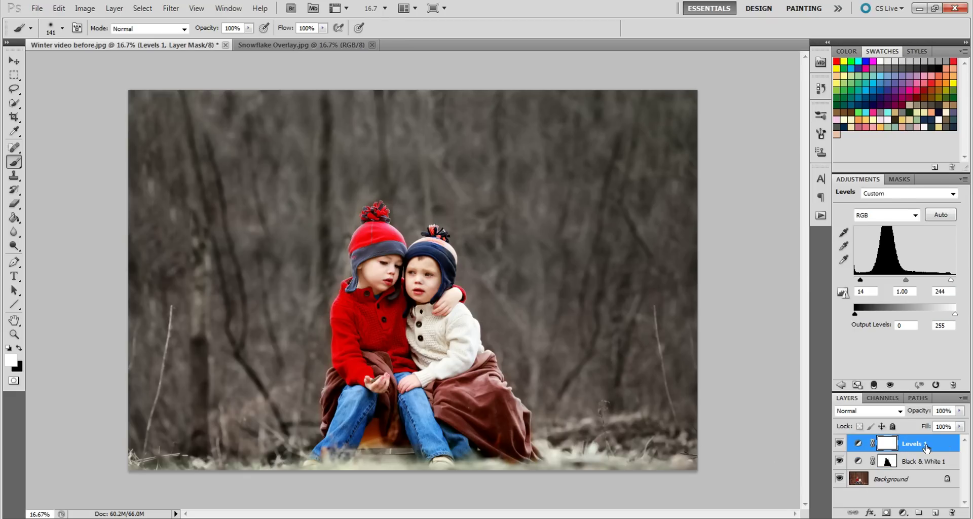
{"action": "right_click", "coordinate": [927, 446]}
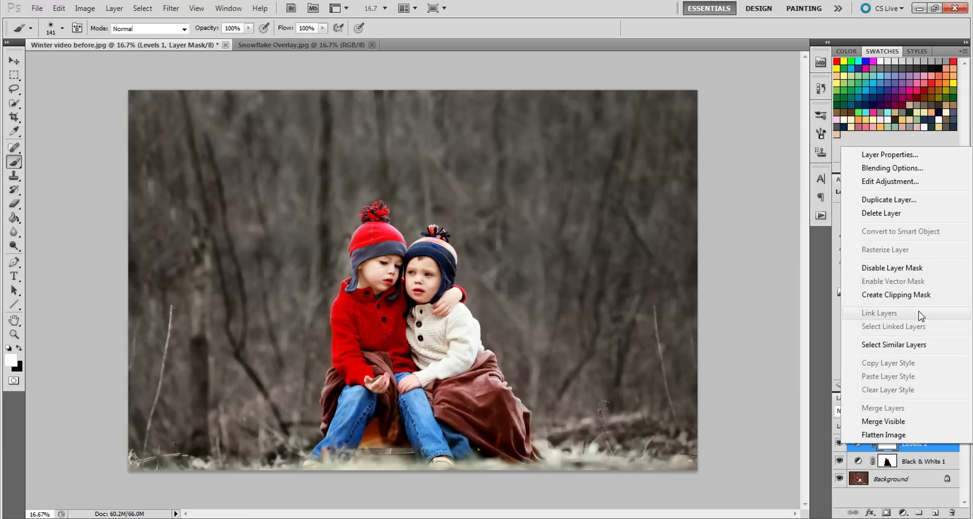
{"action": "left_click", "coordinate": [917, 296]}
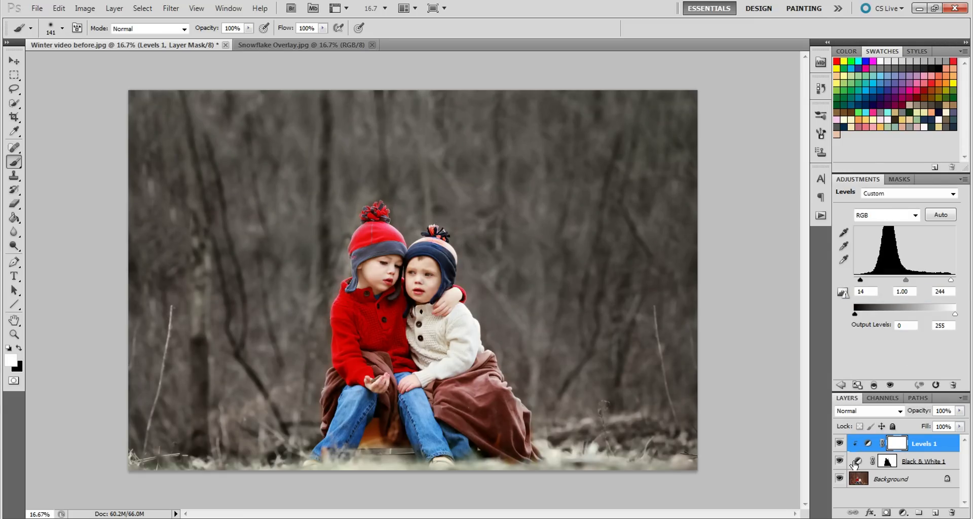
{"action": "left_click", "coordinate": [841, 386]}
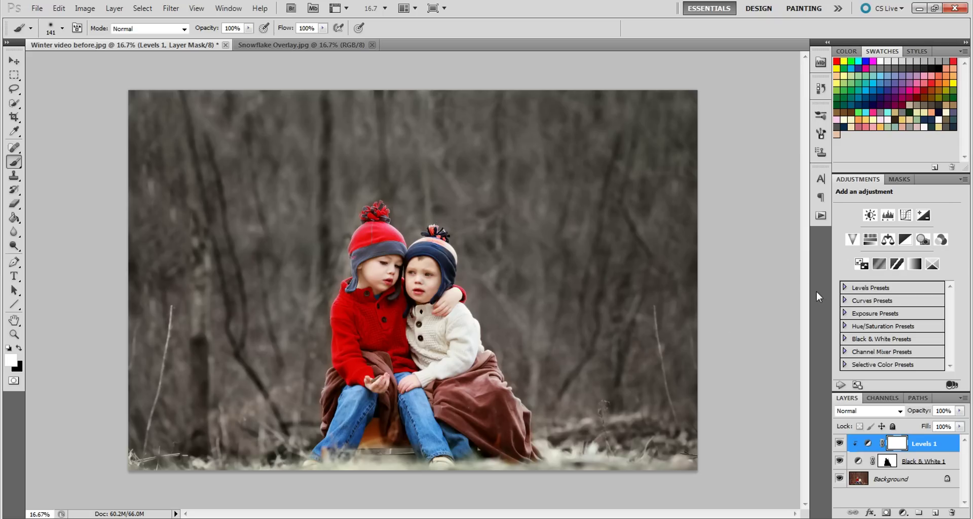
Add a Color Balance layer, nudging midtones and setting highlights to cyan -5, blue +5.
{"action": "left_click", "coordinate": [888, 241]}
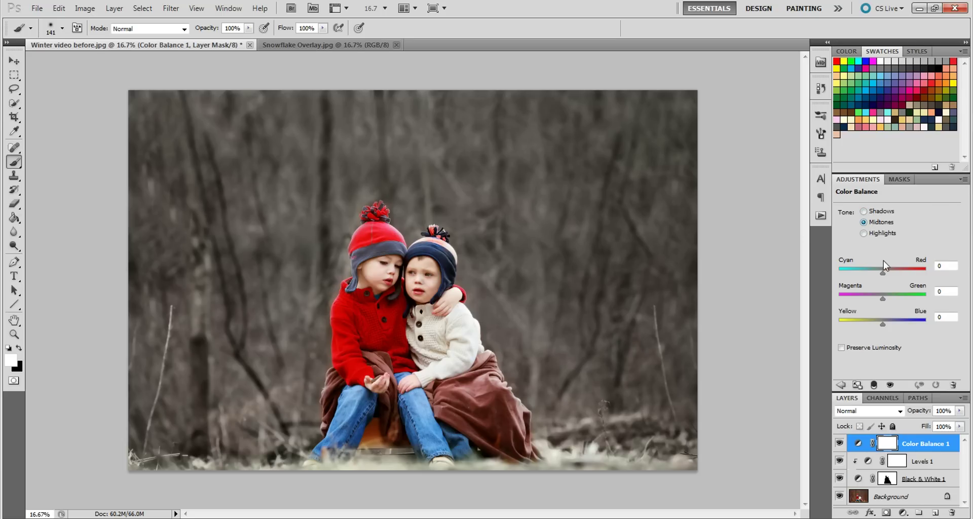
{"action": "left_click_drag", "start_coordinate": [883, 272], "coordinate": [881, 274]}
{"action": "left_click_drag", "start_coordinate": [882, 324], "coordinate": [884, 325]}
{"action": "left_click", "coordinate": [863, 233]}
{"action": "left_click_drag", "start_coordinate": [883, 274], "coordinate": [886, 274]}
{"action": "left_click_drag", "start_coordinate": [881, 274], "coordinate": [880, 274]}
Toggle Color Balance 1's visibility to compare, then add a new Levels layer.
{"action": "left_click", "coordinate": [840, 444]}
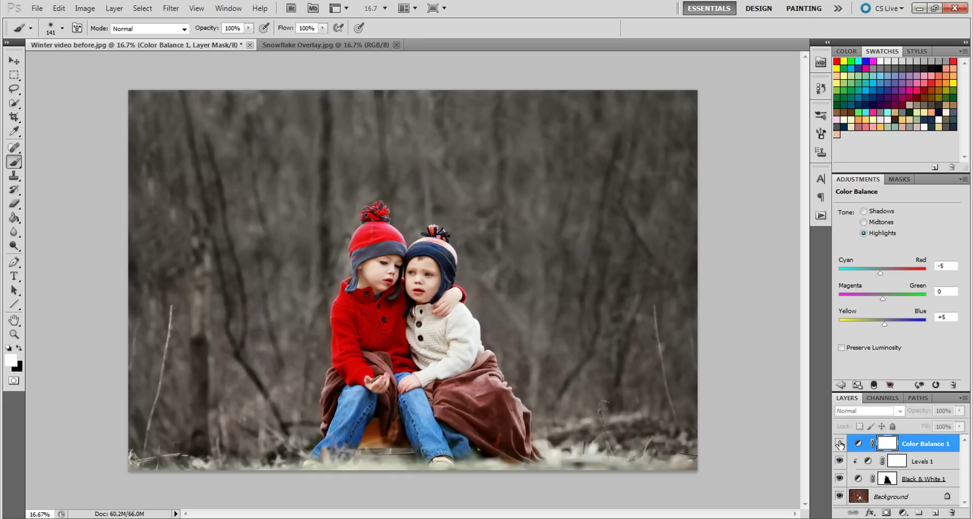
{"action": "left_click", "coordinate": [840, 444]}
{"action": "left_click", "coordinate": [840, 444]}
{"action": "left_click", "coordinate": [839, 444]}
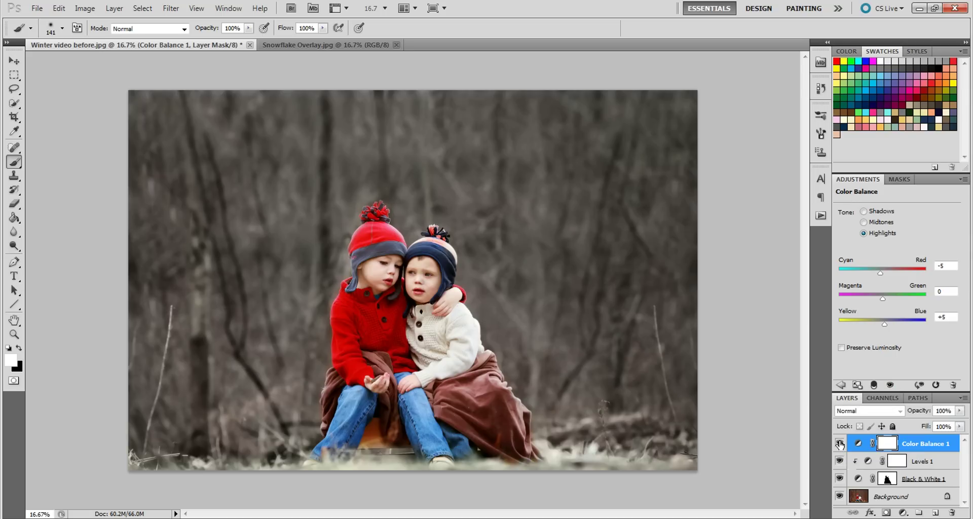
{"action": "left_click", "coordinate": [840, 444]}
{"action": "left_click", "coordinate": [840, 384]}
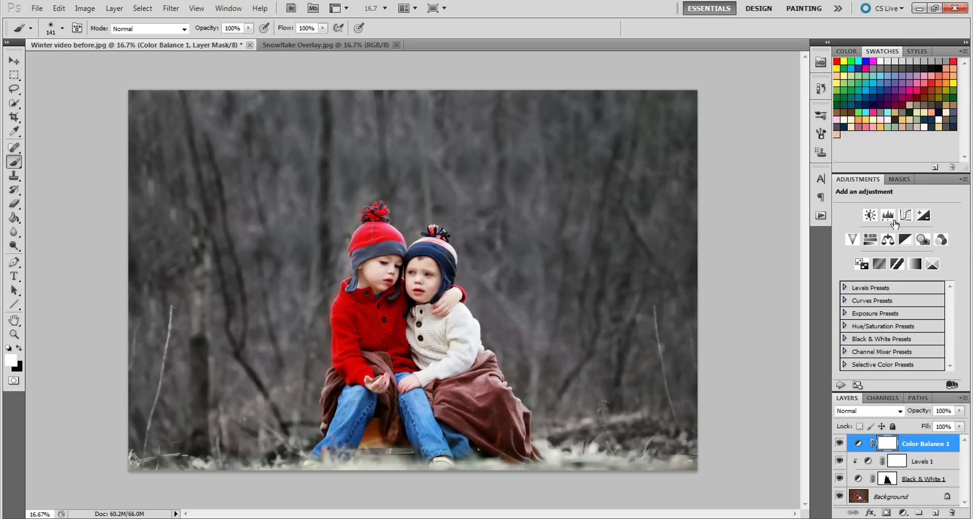
{"action": "left_click", "coordinate": [892, 219]}
Set the Levels 2 Red channel midtone to 0.96.
{"action": "left_click", "coordinate": [904, 217]}
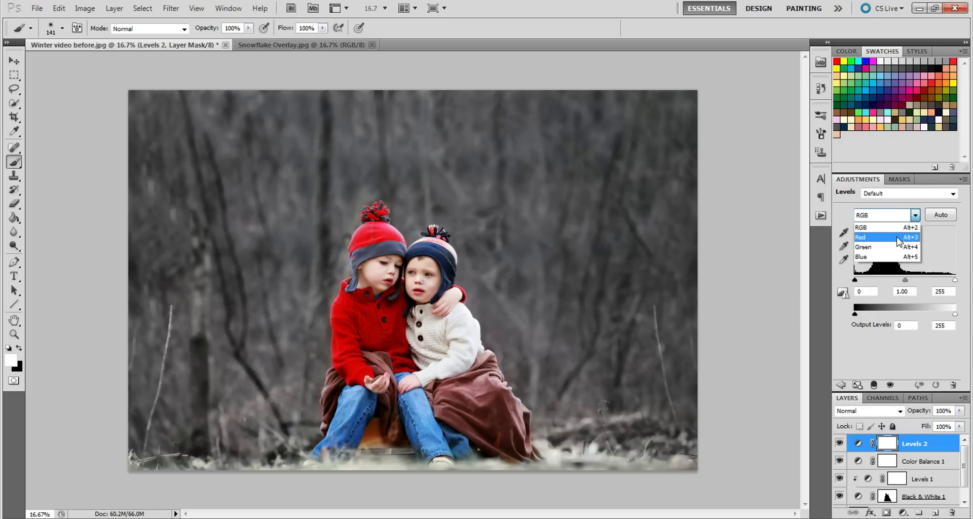
{"action": "left_click", "coordinate": [898, 237]}
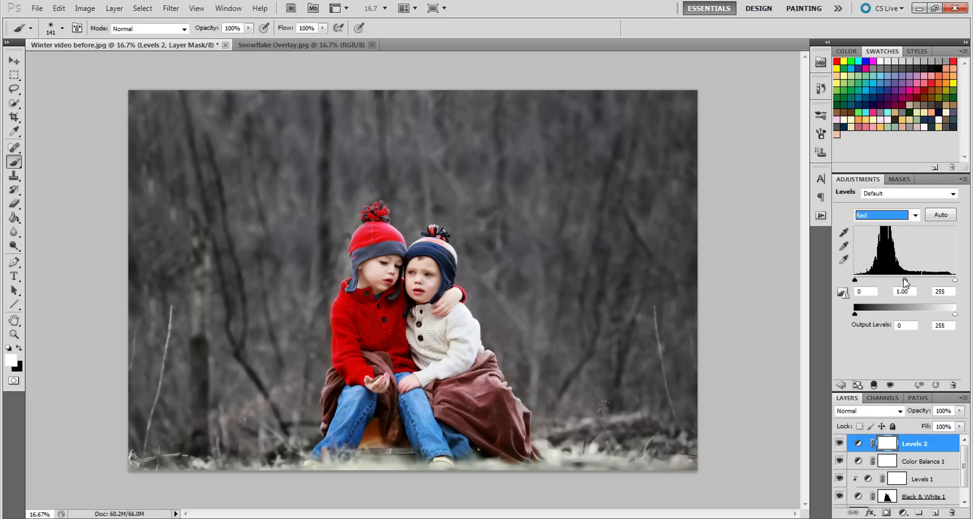
{"action": "left_click_drag", "start_coordinate": [905, 279], "coordinate": [905, 280]}
In Levels 2's Blue channel, set midtone 0.89 and output black 12.
{"action": "left_click", "coordinate": [916, 215]}
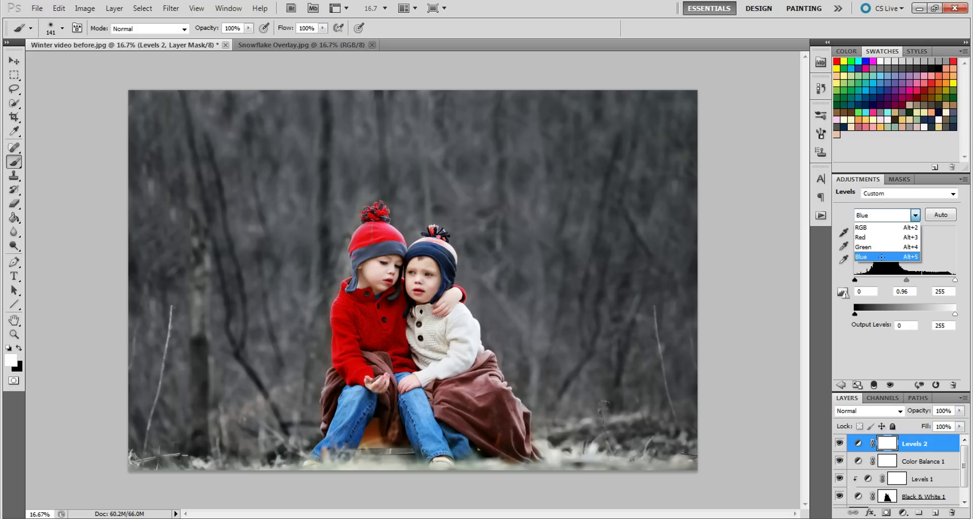
{"action": "left_click", "coordinate": [881, 257]}
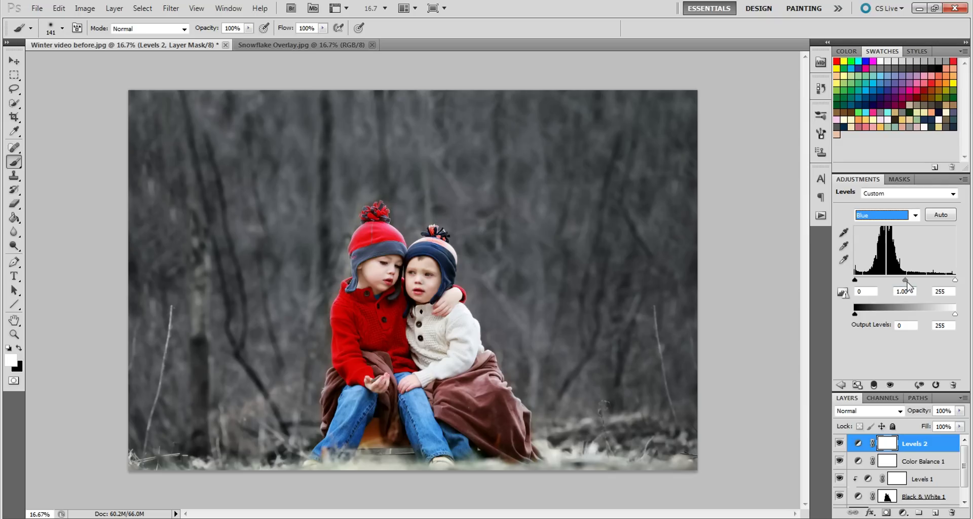
{"action": "left_click_drag", "start_coordinate": [906, 280], "coordinate": [910, 281]}
{"action": "left_click_drag", "start_coordinate": [910, 281], "coordinate": [909, 280]}
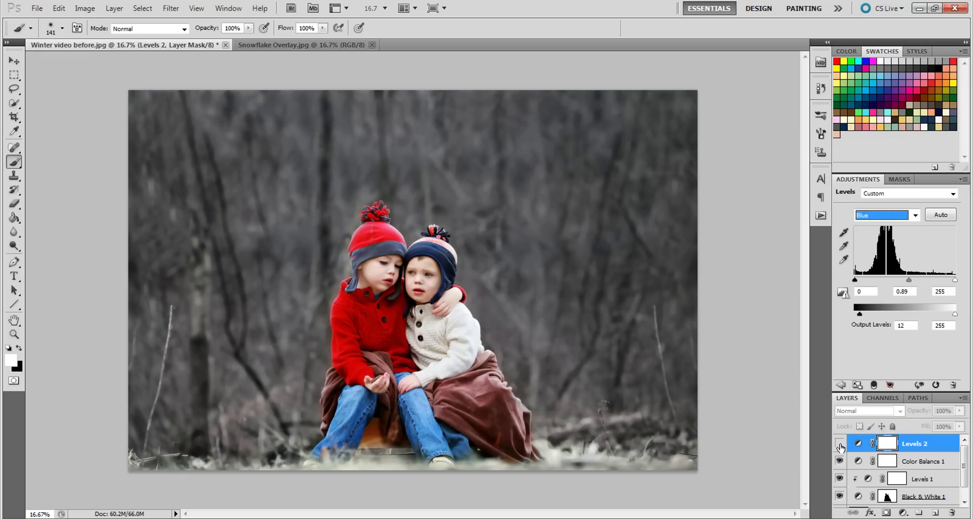
Compare Levels 2 on and off, then mask it off the right child's face in black.
{"action": "left_click", "coordinate": [840, 444]}
{"action": "left_click", "coordinate": [840, 444]}
{"action": "left_click", "coordinate": [840, 444]}
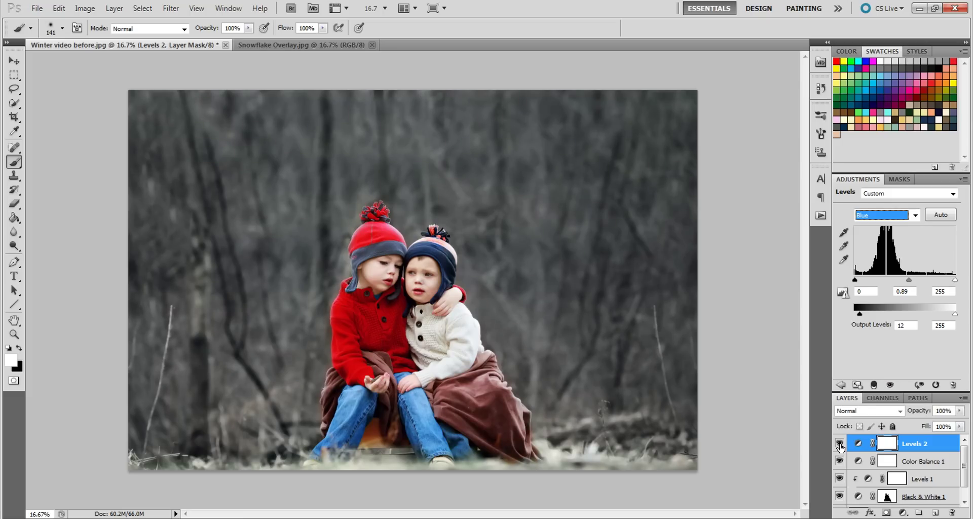
{"action": "left_click", "coordinate": [839, 444]}
{"action": "left_click", "coordinate": [840, 444]}
{"action": "left_click", "coordinate": [20, 348]}
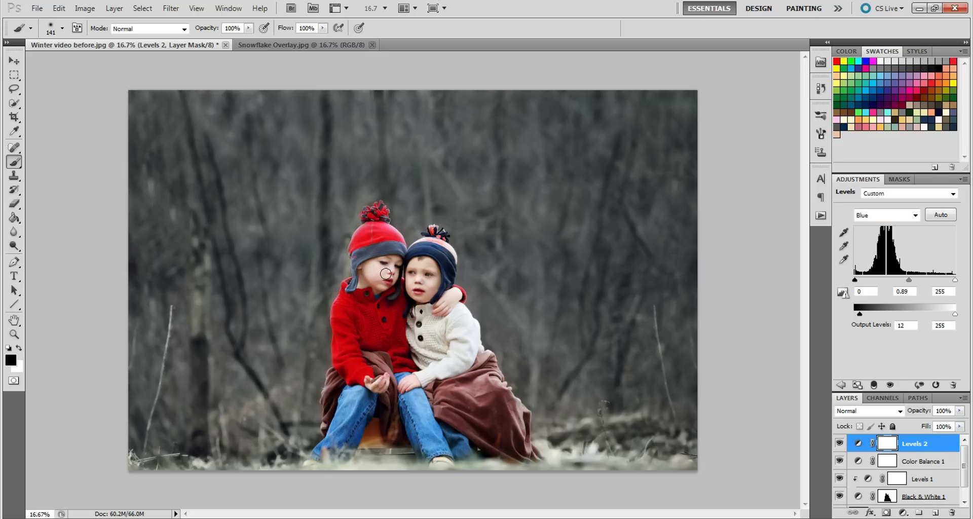
{"action": "left_click", "coordinate": [430, 291]}
{"action": "left_click_drag", "start_coordinate": [423, 287], "coordinate": [417, 273]}
Paint Color Balance 1's mask to remove the tint from the children's faces and the younger child.
{"action": "left_click", "coordinate": [888, 461]}
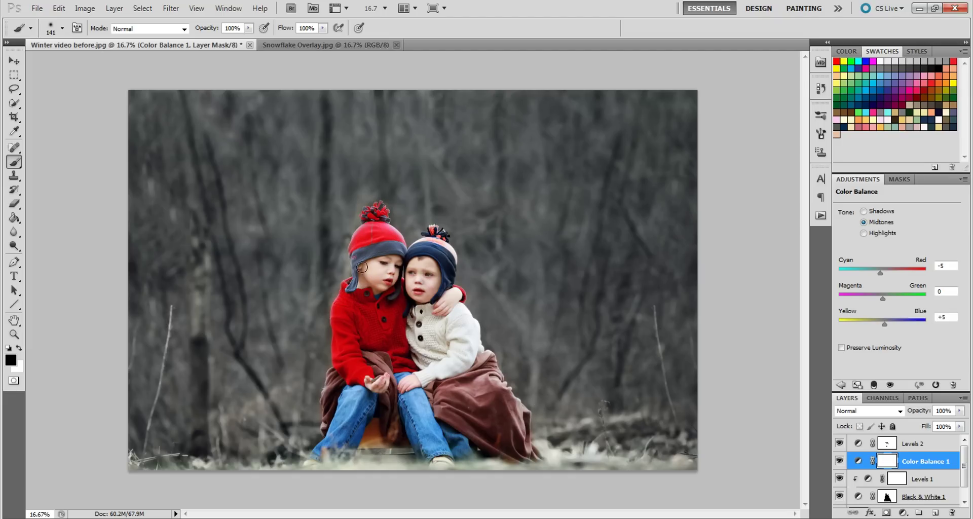
{"action": "mouse_move", "coordinate": [395, 263]}
{"action": "left_mouse_down"}
{"action": "mouse_move", "coordinate": [392, 271]}
{"action": "mouse_move", "coordinate": [432, 286]}
{"action": "mouse_move", "coordinate": [420, 272]}
{"action": "mouse_move", "coordinate": [426, 296]}
{"action": "left_mouse_up"}
{"action": "mouse_move", "coordinate": [415, 264]}
{"action": "left_mouse_down"}
{"action": "mouse_move", "coordinate": [439, 306]}
{"action": "mouse_move", "coordinate": [450, 295]}
{"action": "mouse_move", "coordinate": [409, 388]}
{"action": "left_mouse_up"}
{"action": "left_click_drag", "start_coordinate": [966, 462], "coordinate": [965, 479]}
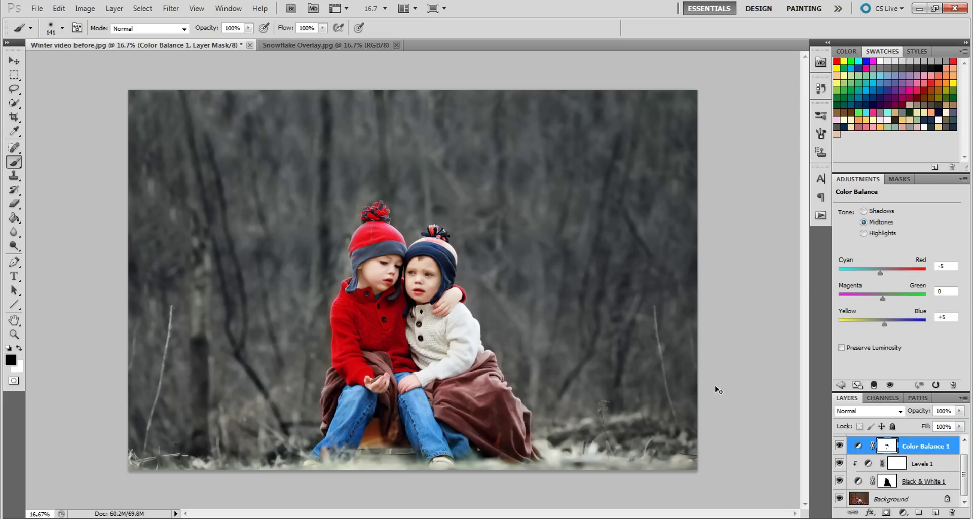
Group the three adjustment layers and toggle the group off and on to compare.
{"action": "key", "text": "ctrl+alt+a"}
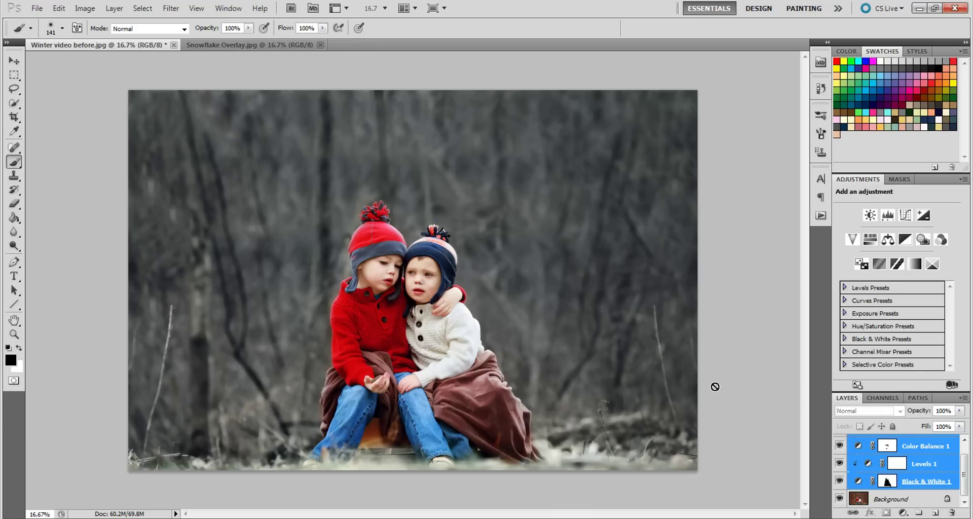
{"action": "key", "text": "ctrl+g"}
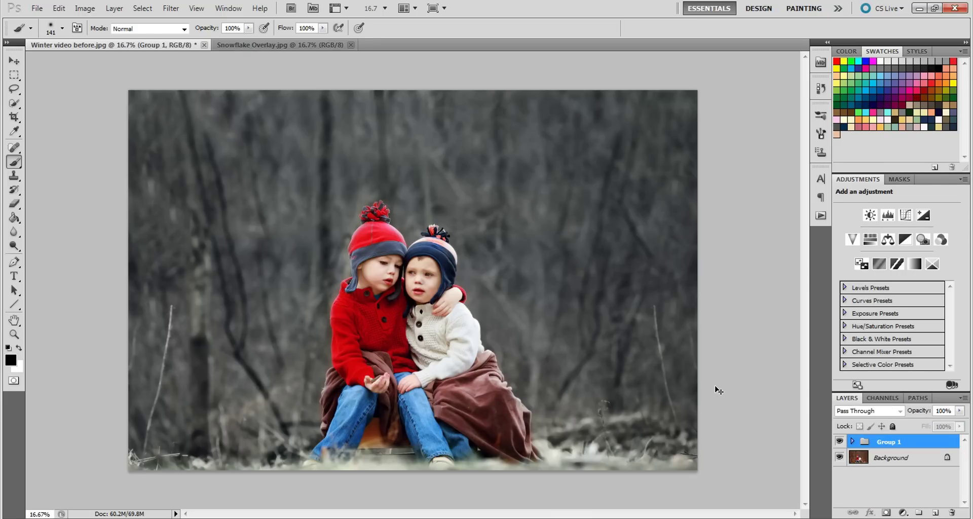
{"action": "left_click", "coordinate": [840, 443]}
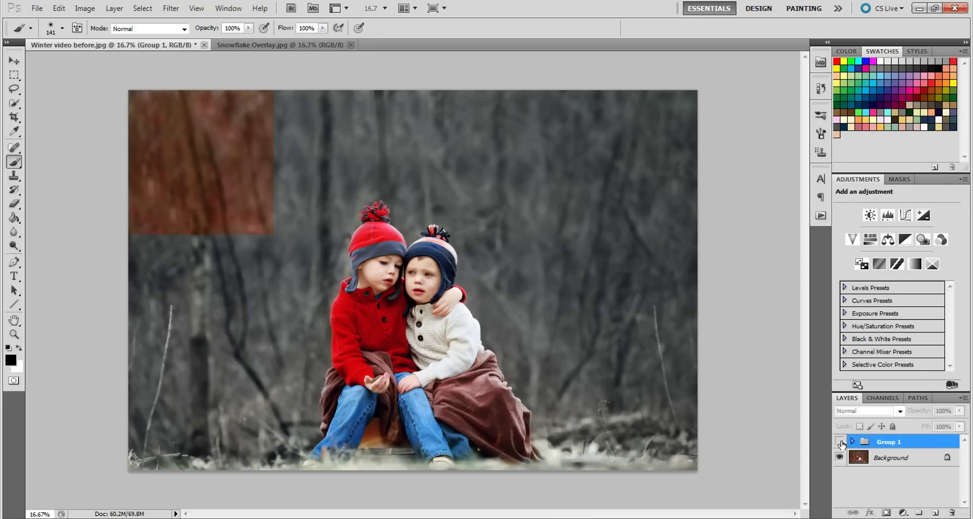
{"action": "left_click", "coordinate": [839, 443]}
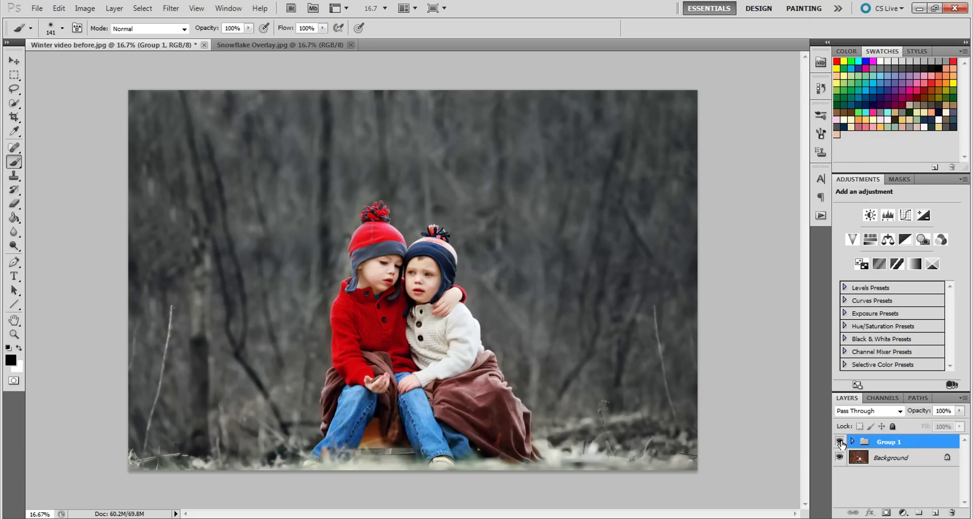
Drag Snowflake Overlay.jpg into the photo, fit it over the canvas, and set it to Screen.
{"action": "left_click", "coordinate": [15, 62]}
{"action": "left_click_drag", "start_coordinate": [315, 46], "coordinate": [351, 109]}
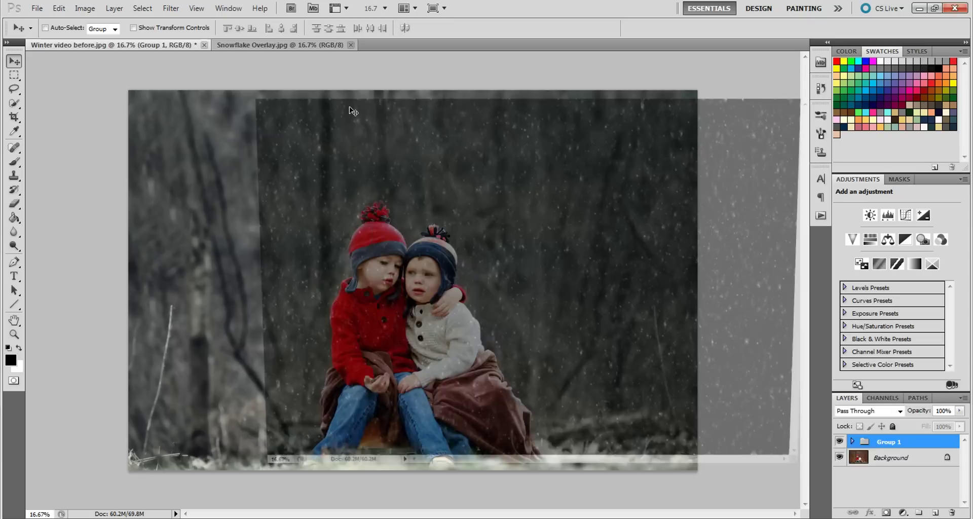
{"action": "left_click_drag", "start_coordinate": [307, 206], "coordinate": [206, 218]}
{"action": "left_click", "coordinate": [806, 87]}
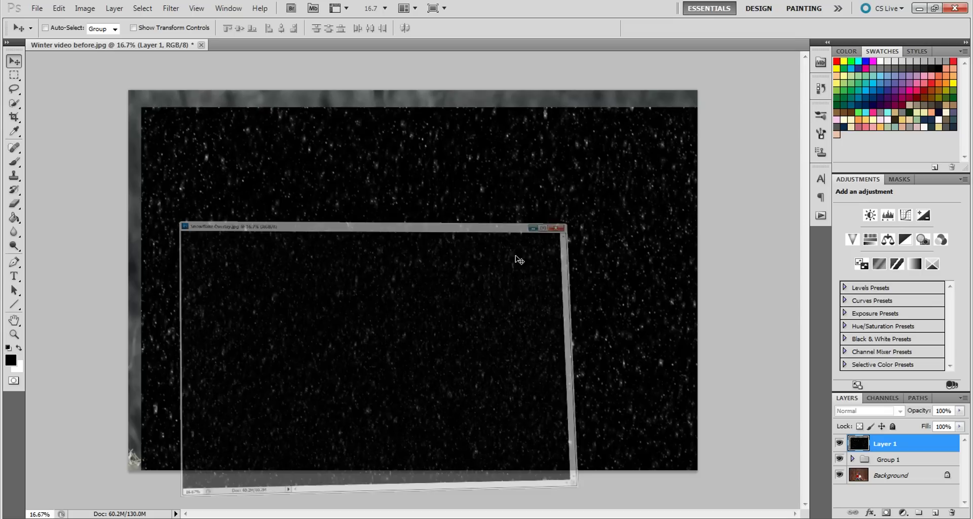
{"action": "left_click_drag", "start_coordinate": [501, 276], "coordinate": [476, 272]}
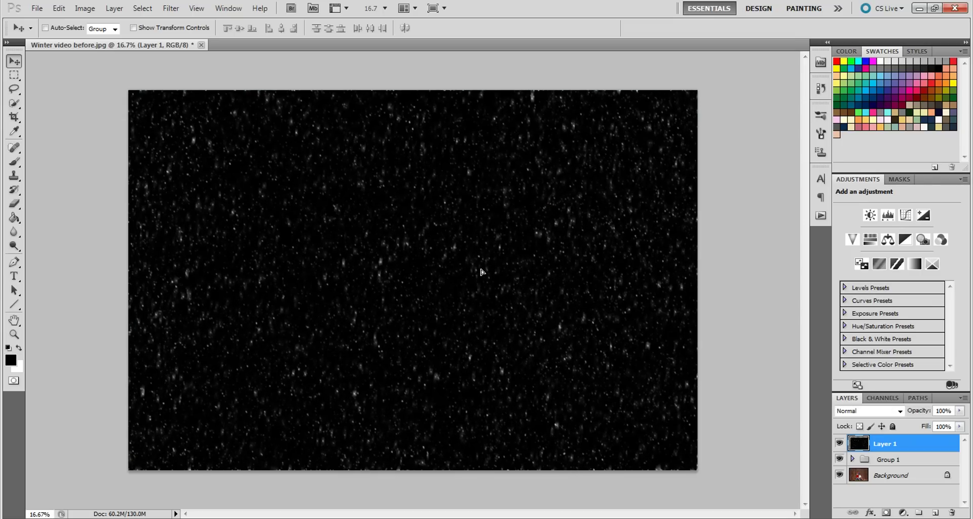
{"action": "left_click", "coordinate": [881, 411]}
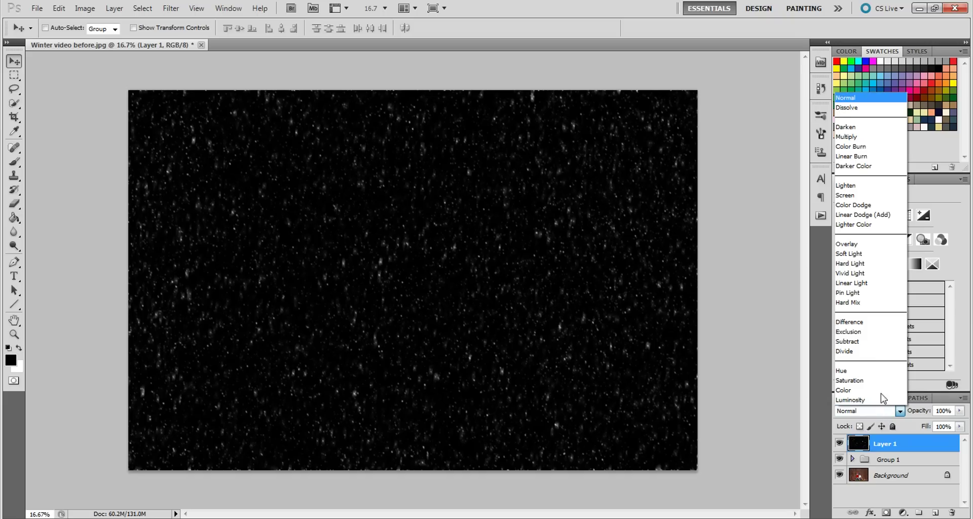
{"action": "left_click", "coordinate": [868, 196]}
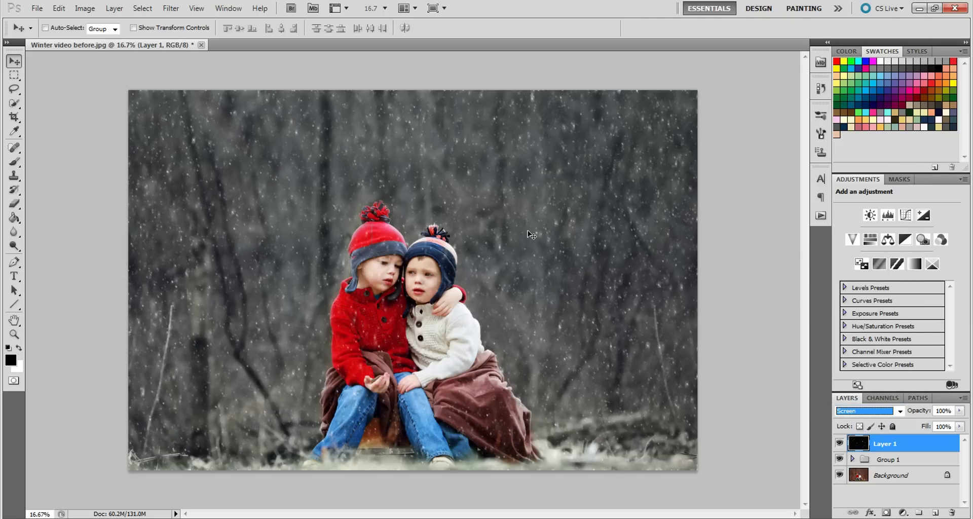
Apply a Gaussian Blur with radius 5.5 to the snowflake layer.
{"action": "left_click", "coordinate": [170, 8]}
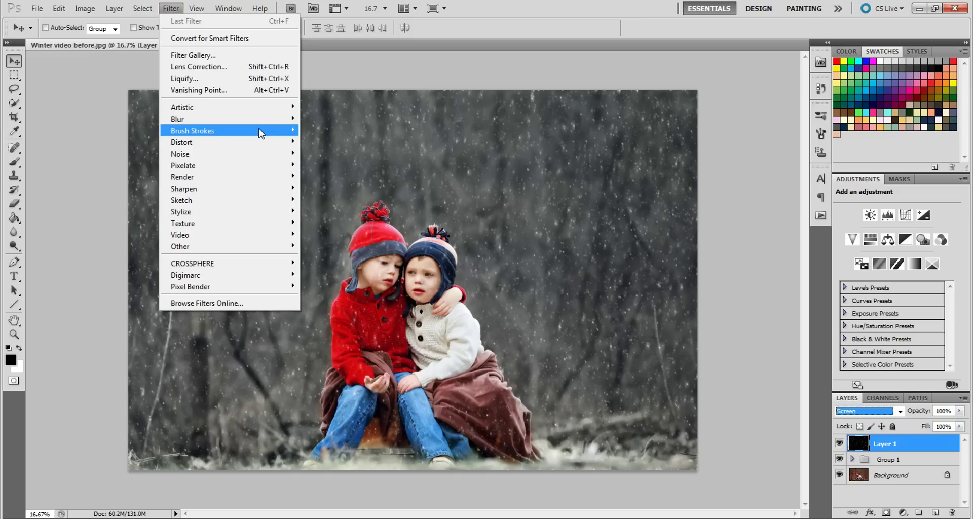
{"action": "mouse_move", "coordinate": [261, 130]}
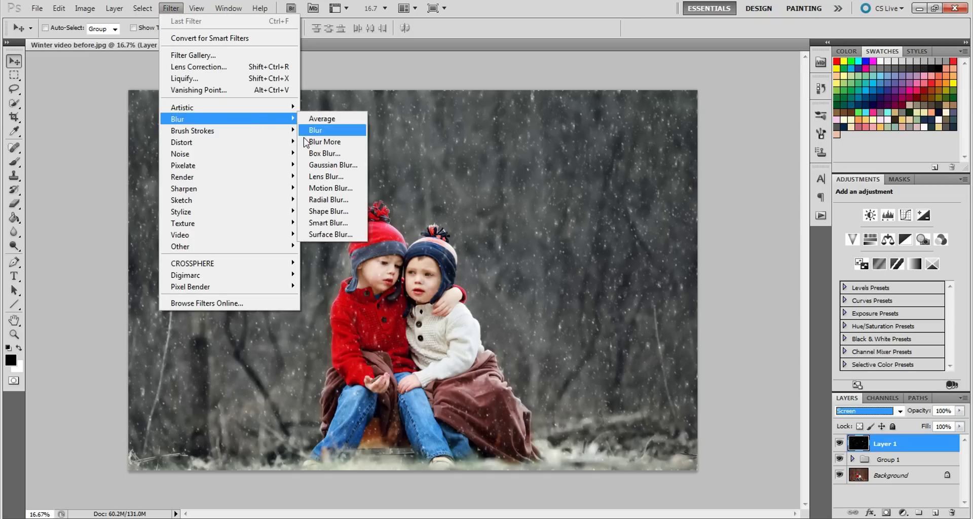
{"action": "left_click", "coordinate": [322, 165]}
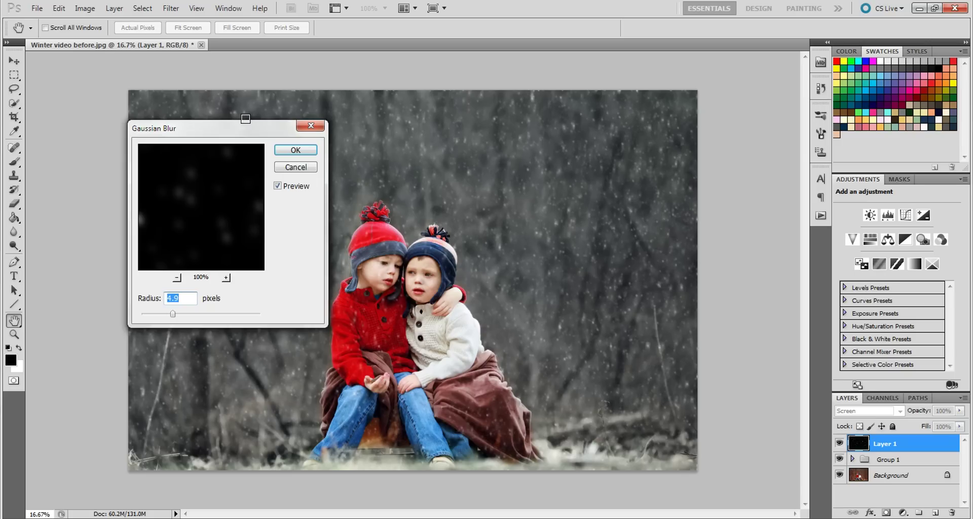
{"action": "left_click_drag", "start_coordinate": [252, 135], "coordinate": [173, 100]}
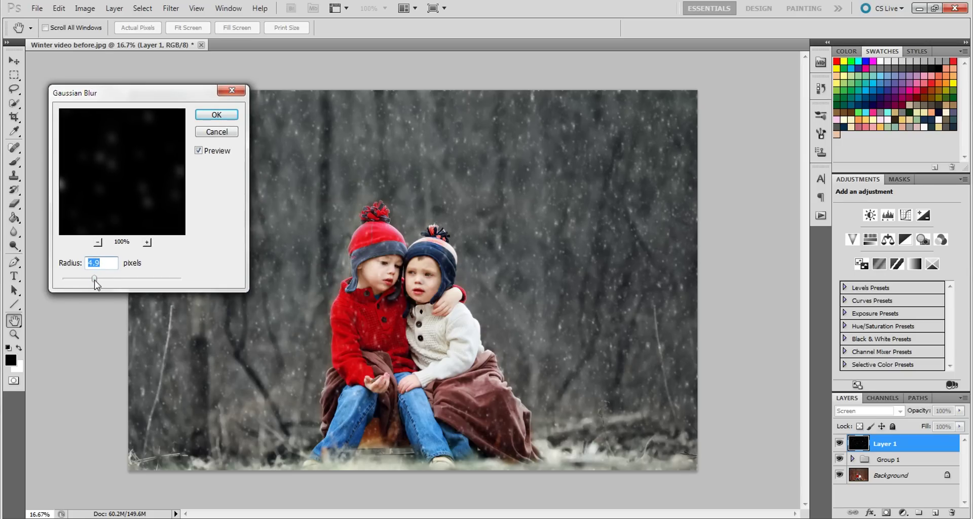
{"action": "left_click_drag", "start_coordinate": [95, 283], "coordinate": [101, 280]}
{"action": "left_click", "coordinate": [217, 116]}
Lower Layer 1's opacity to 81%.
{"action": "key", "text": "v"}
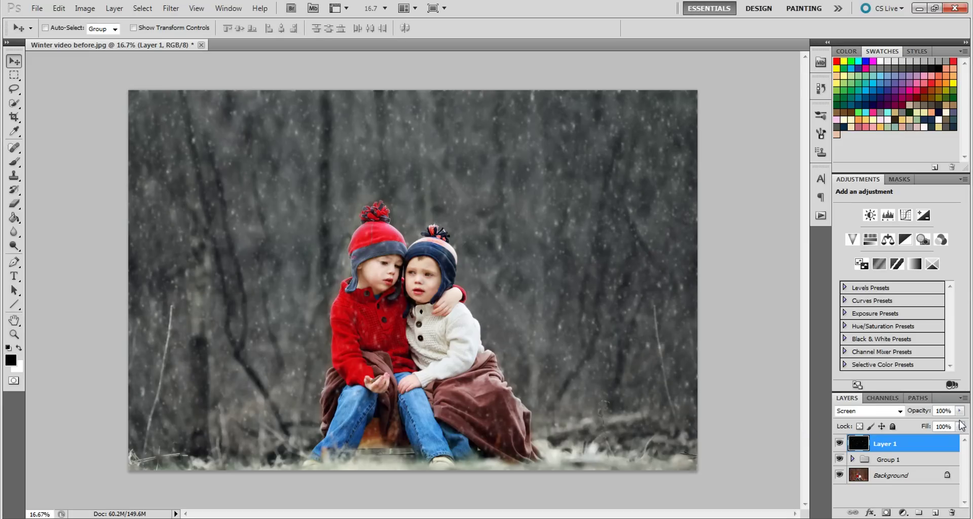
{"action": "left_click", "coordinate": [959, 411]}
{"action": "left_click_drag", "start_coordinate": [961, 418], "coordinate": [957, 426]}
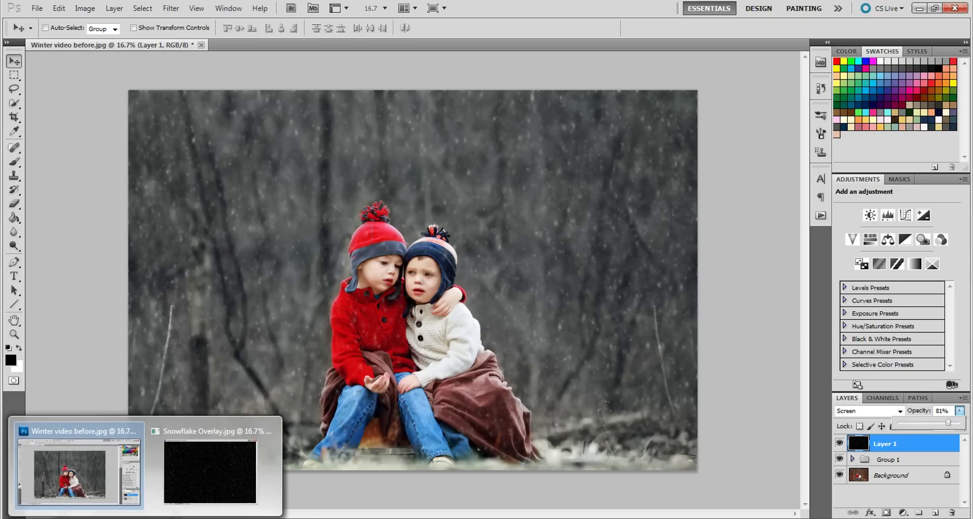
Copy the Snowflake Overlay into the photo again as Layer 2, covering the canvas in Screen mode.
{"action": "left_click", "coordinate": [229, 472]}
{"action": "left_click_drag", "start_coordinate": [355, 254], "coordinate": [188, 274]}
{"action": "left_click", "coordinate": [771, 87]}
{"action": "left_click_drag", "start_coordinate": [395, 351], "coordinate": [445, 330]}
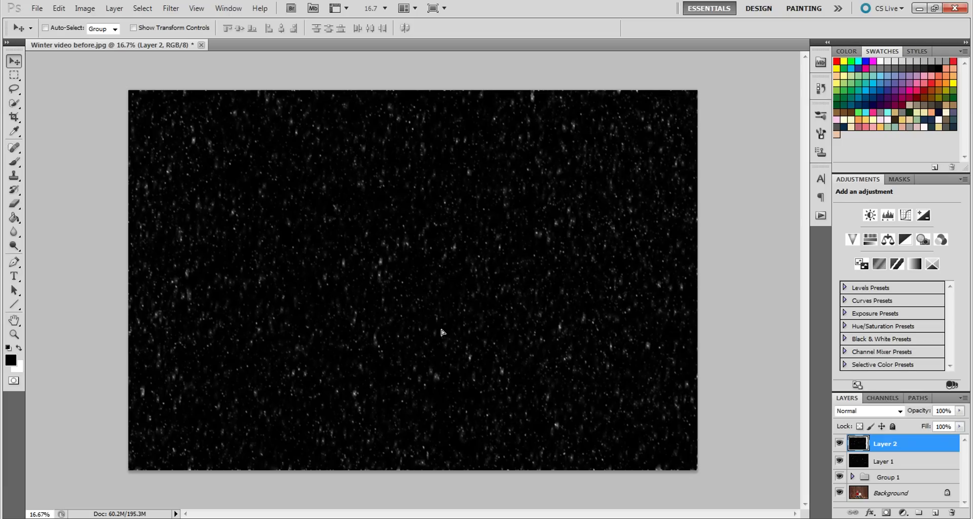
{"action": "left_click", "coordinate": [856, 415]}
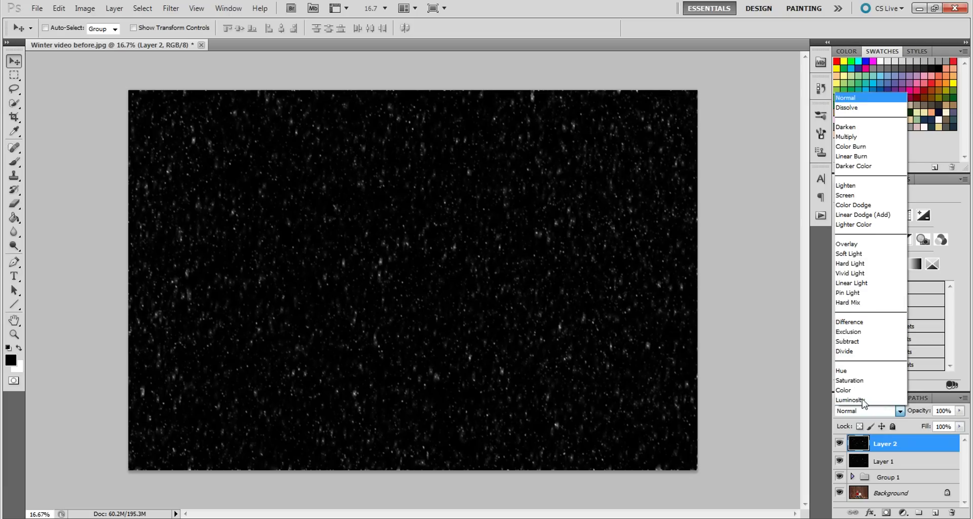
{"action": "left_click", "coordinate": [856, 196]}
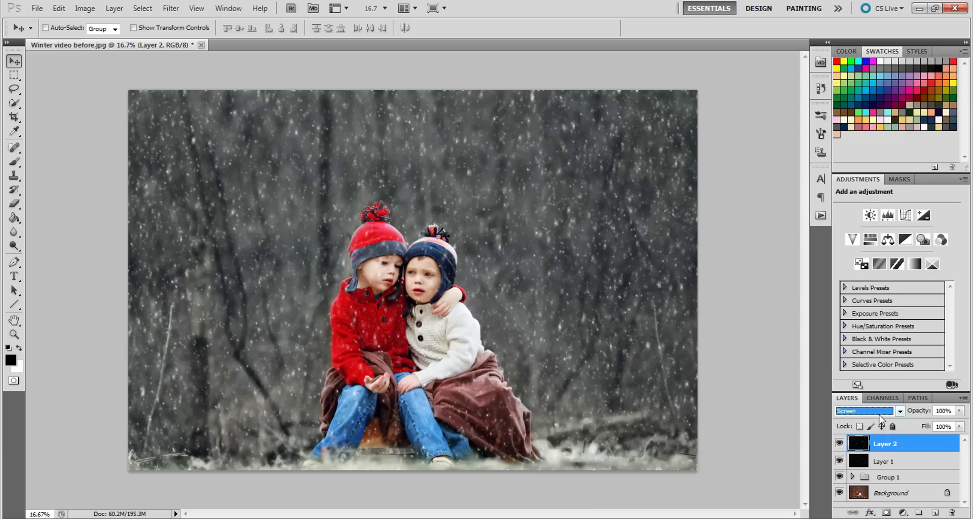
Blur Layer 2 with a 3.7 Gaussian Blur and set its opacity to 70%.
{"action": "left_click", "coordinate": [171, 8]}
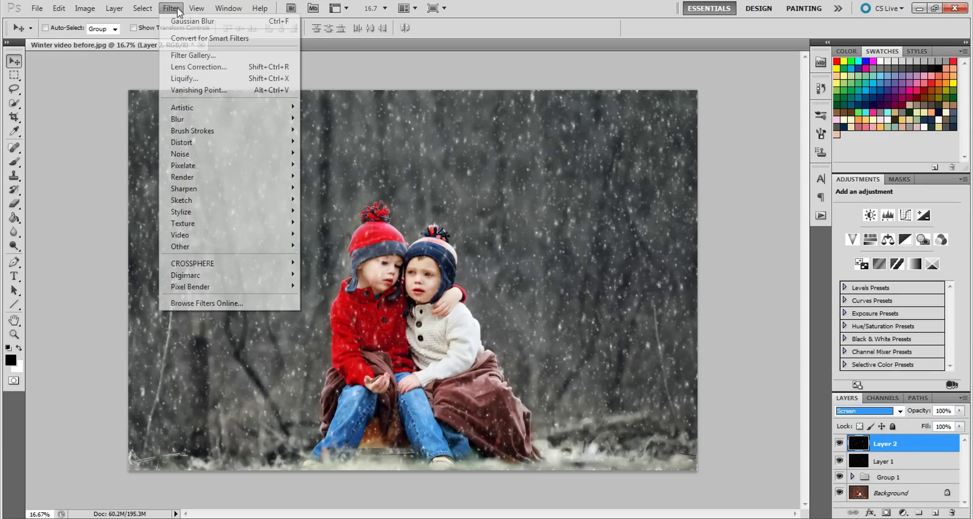
{"action": "mouse_move", "coordinate": [282, 121]}
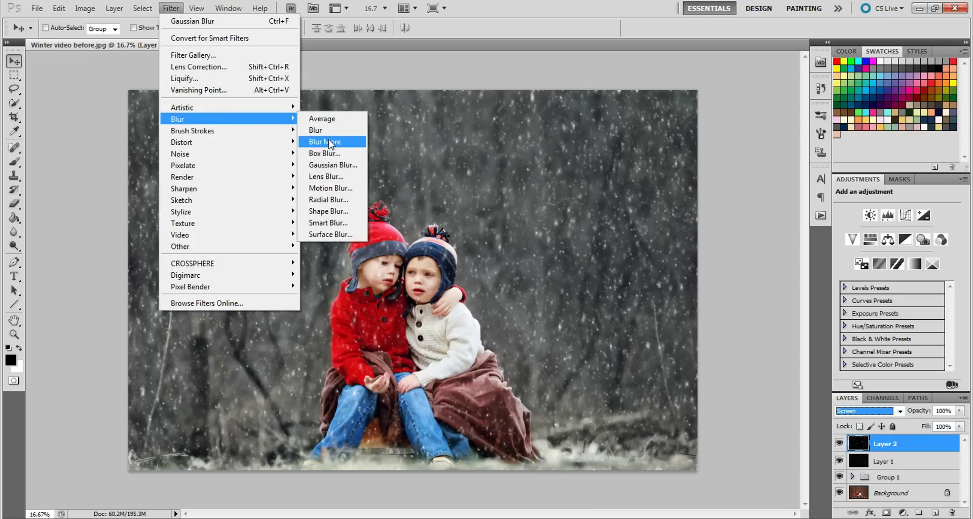
{"action": "left_click", "coordinate": [341, 163]}
{"action": "left_click_drag", "start_coordinate": [102, 279], "coordinate": [89, 279]}
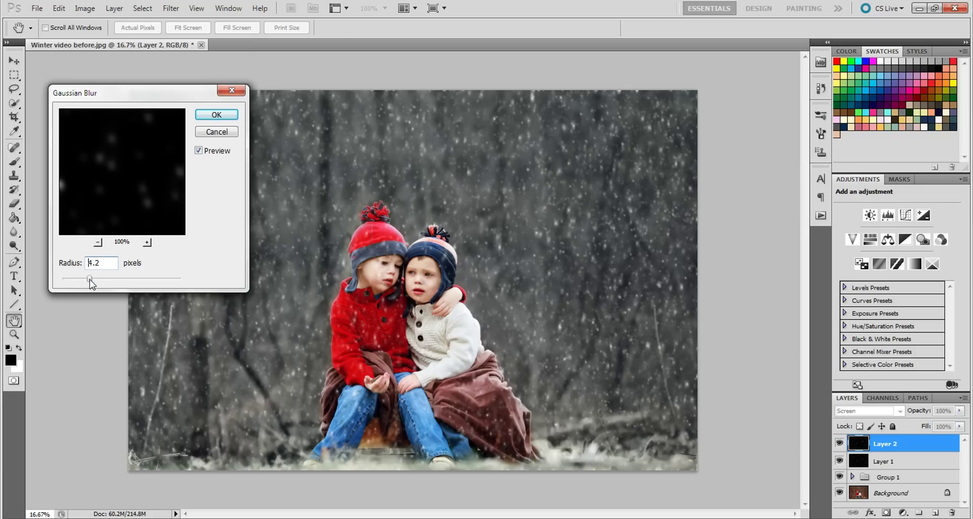
{"action": "left_click", "coordinate": [216, 115]}
{"action": "left_click", "coordinate": [959, 410]}
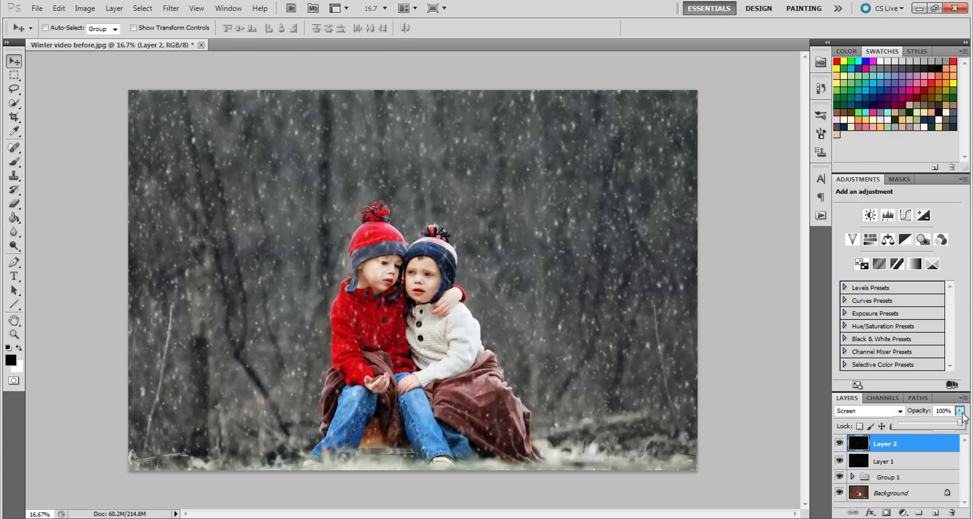
{"action": "left_click_drag", "start_coordinate": [947, 425], "coordinate": [941, 425]}
Add a mask to Layer 2 and paint the snow off the children with a soft 277 px brush at 63% opacity.
{"action": "left_click", "coordinate": [886, 512]}
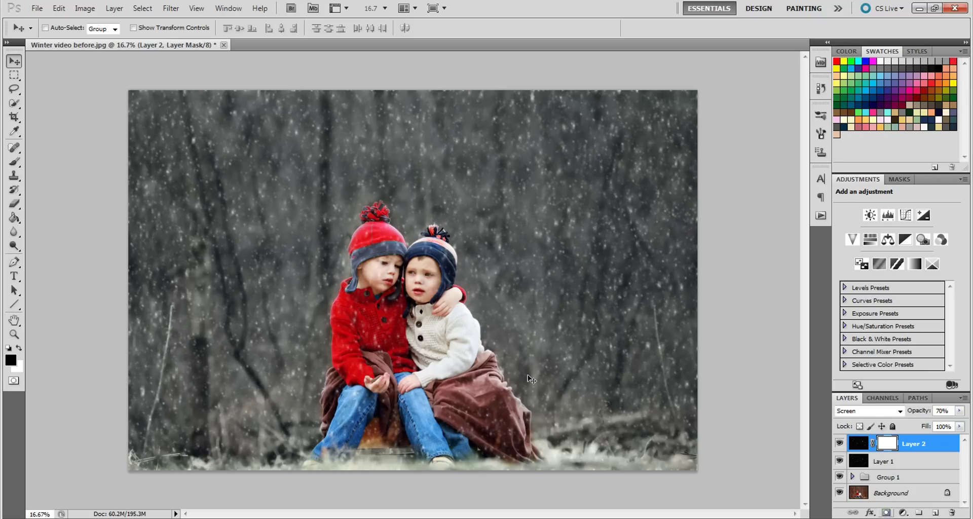
{"action": "left_click", "coordinate": [14, 161]}
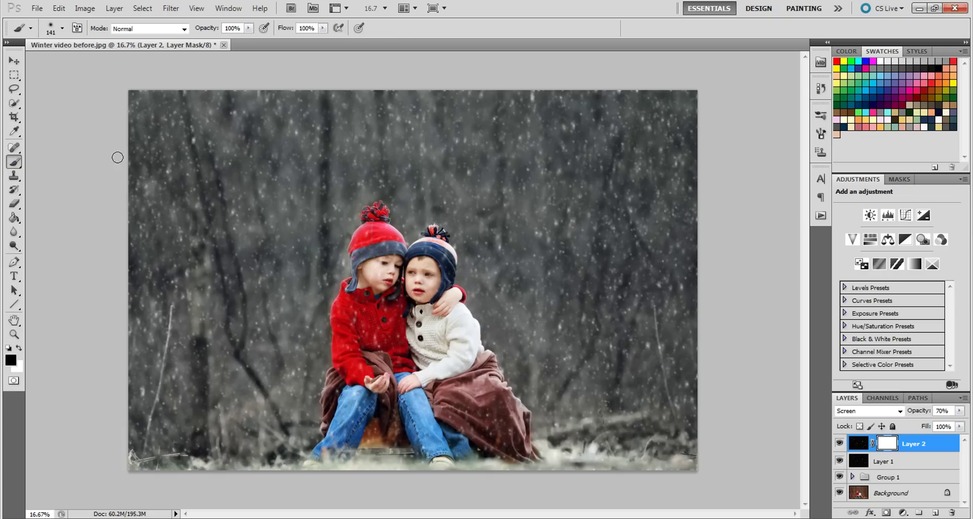
{"action": "left_click", "coordinate": [62, 29]}
{"action": "left_click_drag", "start_coordinate": [100, 63], "coordinate": [113, 61]}
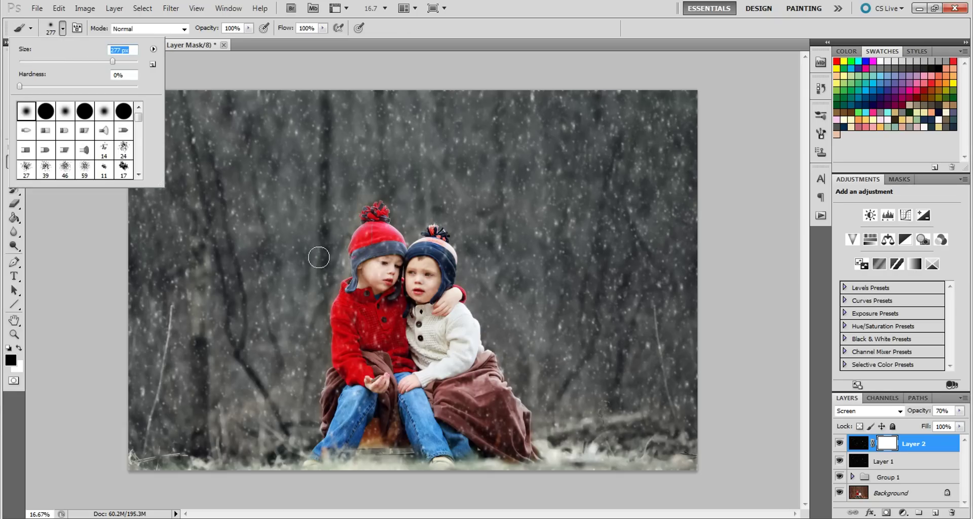
{"action": "left_click", "coordinate": [248, 28]}
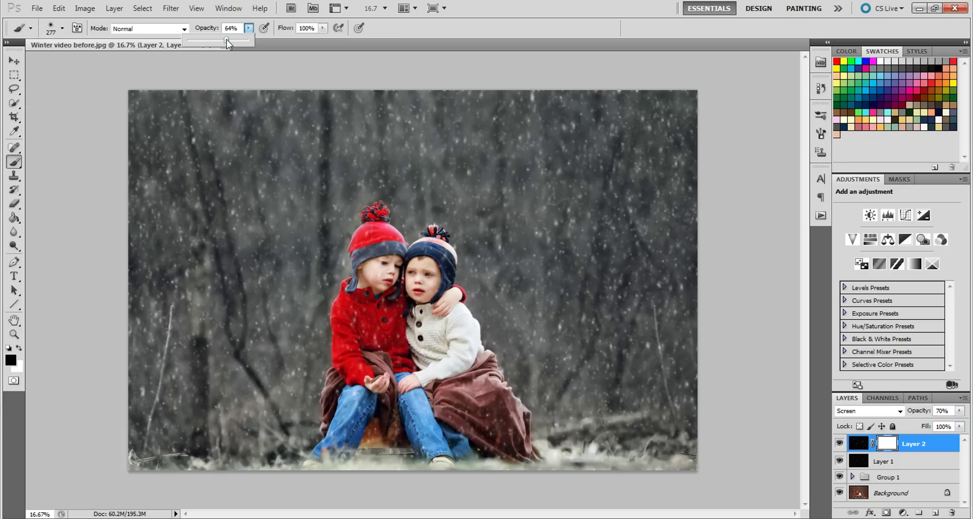
{"action": "left_click", "coordinate": [380, 266]}
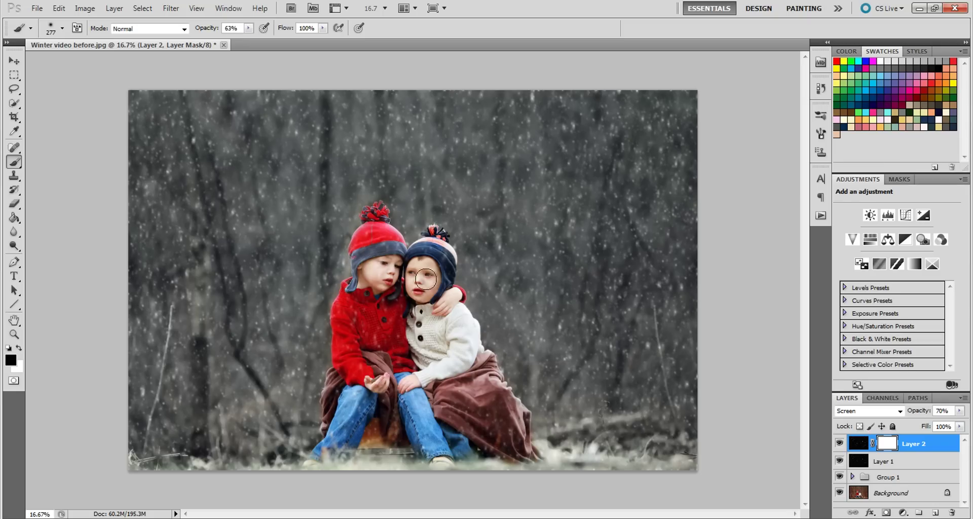
{"action": "mouse_move", "coordinate": [425, 279]}
{"action": "left_mouse_down"}
{"action": "mouse_move", "coordinate": [466, 345]}
{"action": "mouse_move", "coordinate": [384, 323]}
{"action": "mouse_move", "coordinate": [370, 337]}
{"action": "left_mouse_up"}
Add a mask to Layer 1 and paint its snow off the children.
{"action": "left_click", "coordinate": [890, 462]}
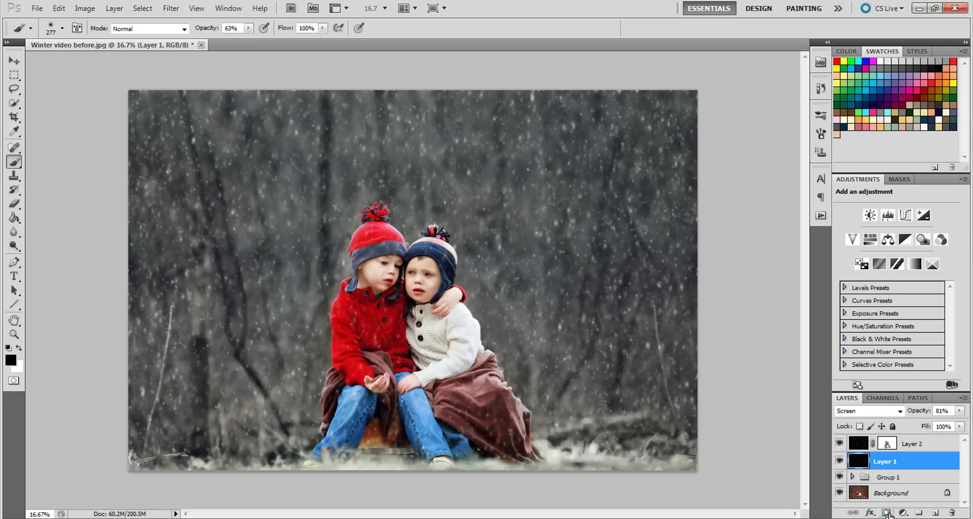
{"action": "left_click", "coordinate": [887, 513]}
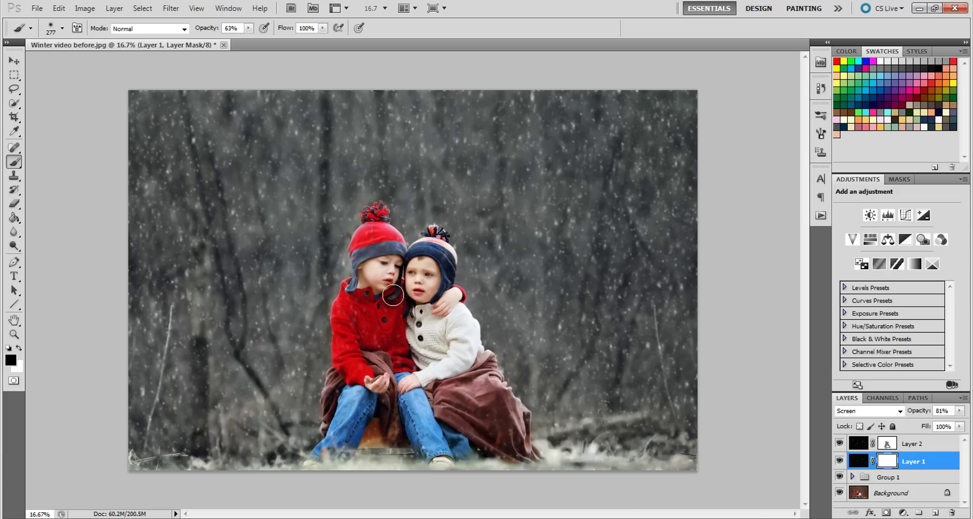
{"action": "mouse_move", "coordinate": [494, 430]}
{"action": "left_mouse_down"}
{"action": "mouse_move", "coordinate": [374, 413]}
{"action": "mouse_move", "coordinate": [419, 439]}
{"action": "mouse_move", "coordinate": [482, 438]}
{"action": "left_mouse_up"}
Reselect Layer 2's mask and raise the brush opacity to 100%.
{"action": "left_click", "coordinate": [888, 443]}
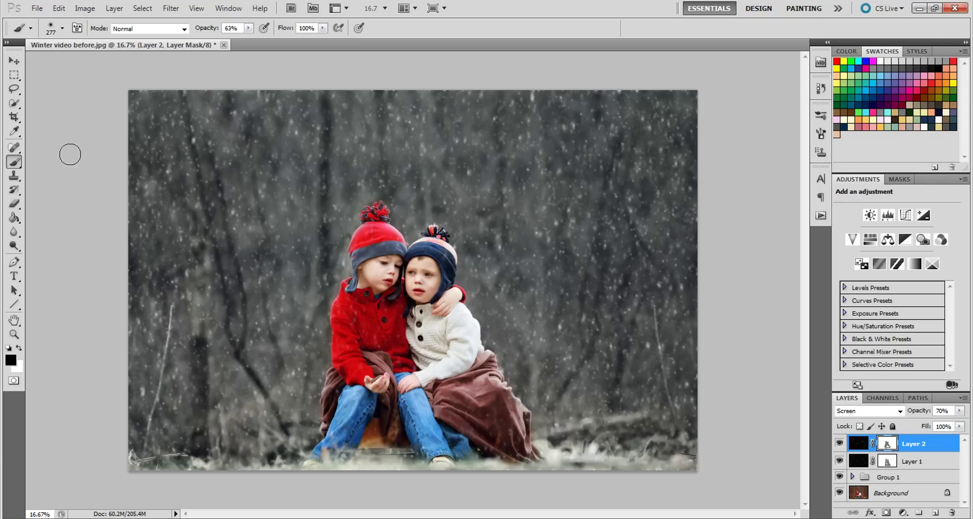
{"action": "left_click", "coordinate": [249, 29]}
{"action": "mouse_move", "coordinate": [248, 38]}
{"action": "left_mouse_down"}
{"action": "mouse_move", "coordinate": [296, 76]}
{"action": "mouse_move", "coordinate": [372, 299]}
{"action": "mouse_move", "coordinate": [378, 271]}
{"action": "mouse_move", "coordinate": [425, 287]}
{"action": "mouse_move", "coordinate": [416, 268]}
{"action": "mouse_move", "coordinate": [423, 284]}
{"action": "mouse_move", "coordinate": [371, 282]}
{"action": "left_mouse_up"}
Move Layer 1 and Layer 2 into Group 1, then toggle the group to compare before and after.
{"action": "left_click", "coordinate": [917, 477]}
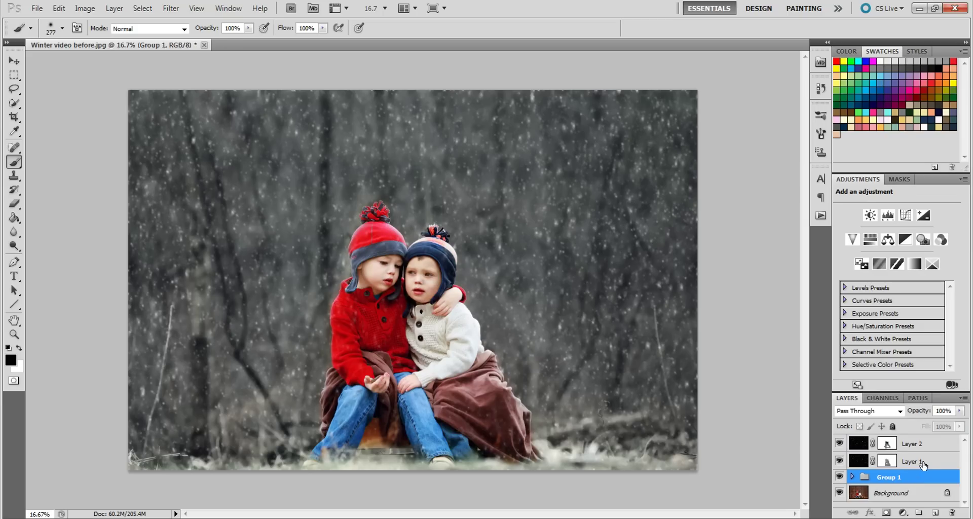
{"action": "left_click", "coordinate": [852, 478]}
{"action": "left_click_drag", "start_coordinate": [921, 468], "coordinate": [925, 485]}
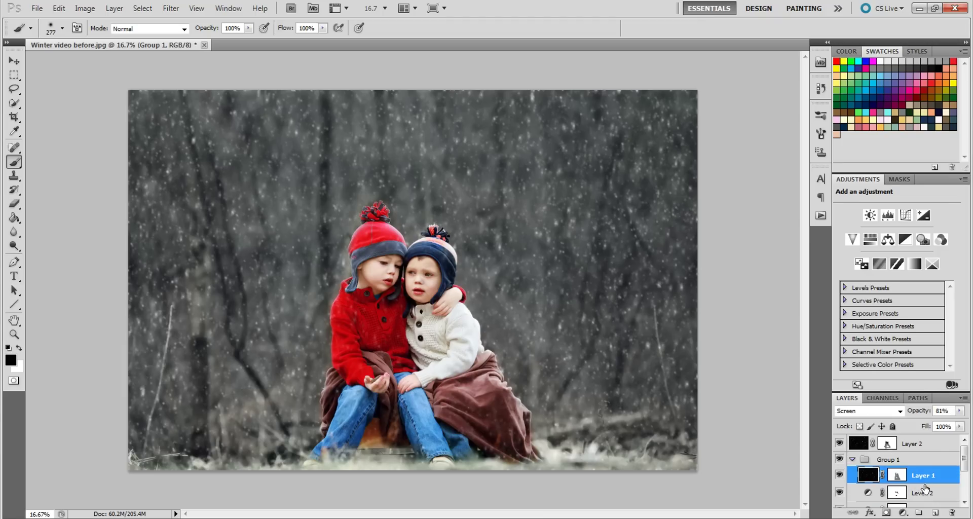
{"action": "left_click", "coordinate": [926, 444]}
{"action": "left_click_drag", "start_coordinate": [926, 444], "coordinate": [913, 462]}
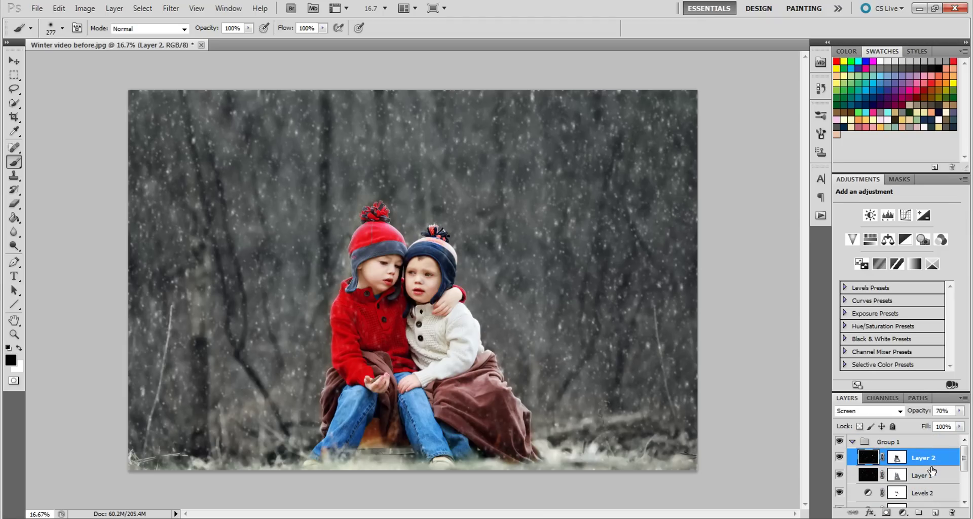
{"action": "left_click", "coordinate": [840, 442]}
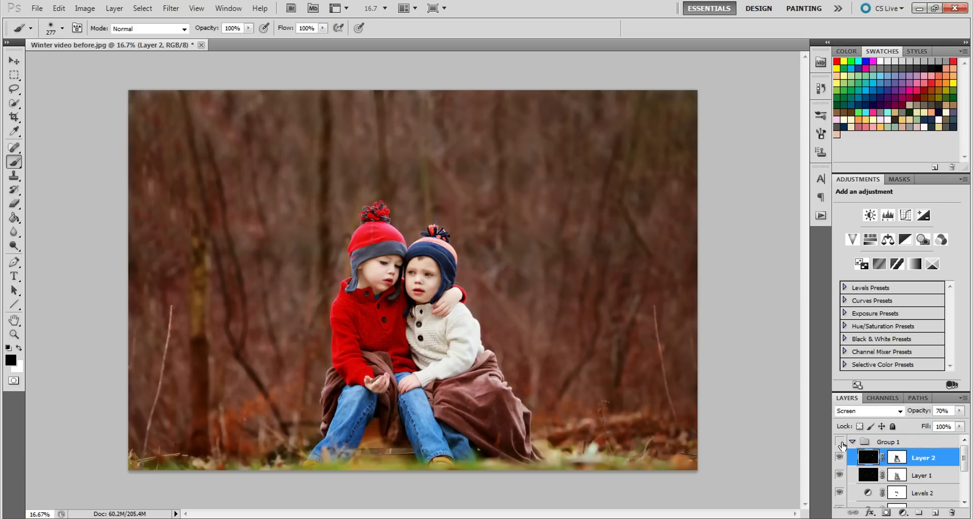
{"action": "left_click", "coordinate": [841, 444]}
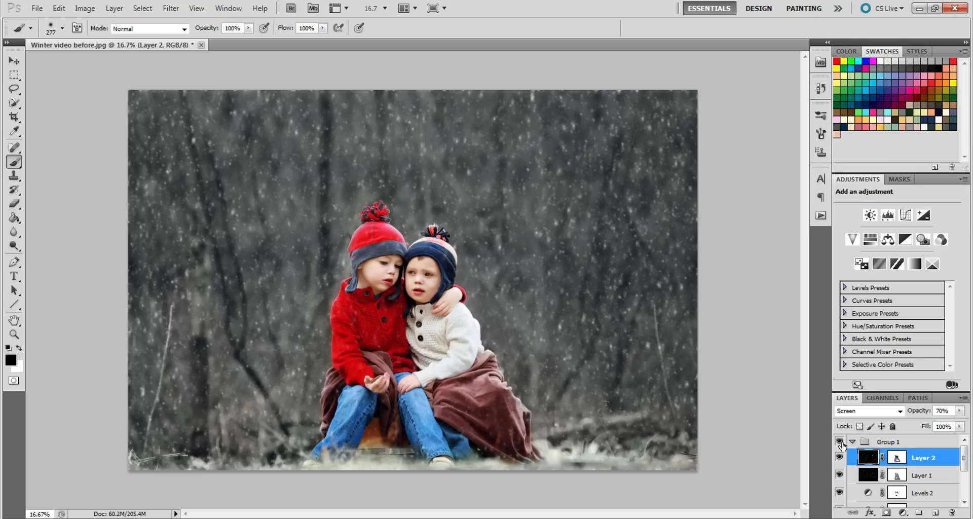
Duplicate the Background layer and move the copy above Levels 1.
{"action": "left_click_drag", "start_coordinate": [965, 456], "coordinate": [967, 497]}
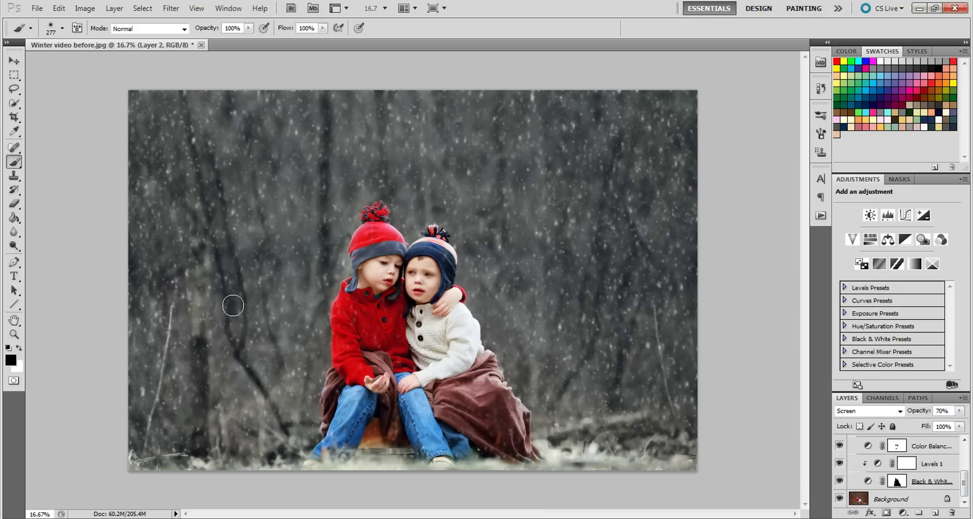
{"action": "left_click", "coordinate": [907, 500]}
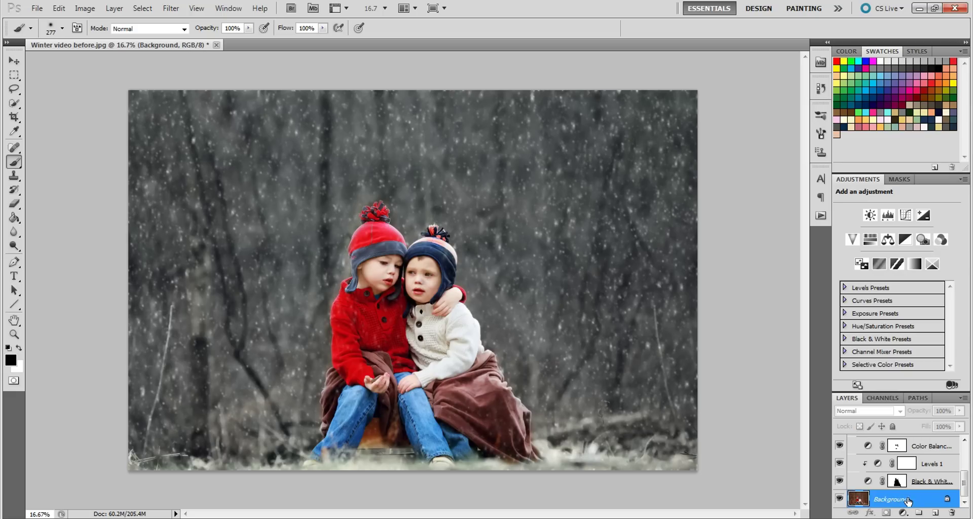
{"action": "right_click", "coordinate": [908, 500]}
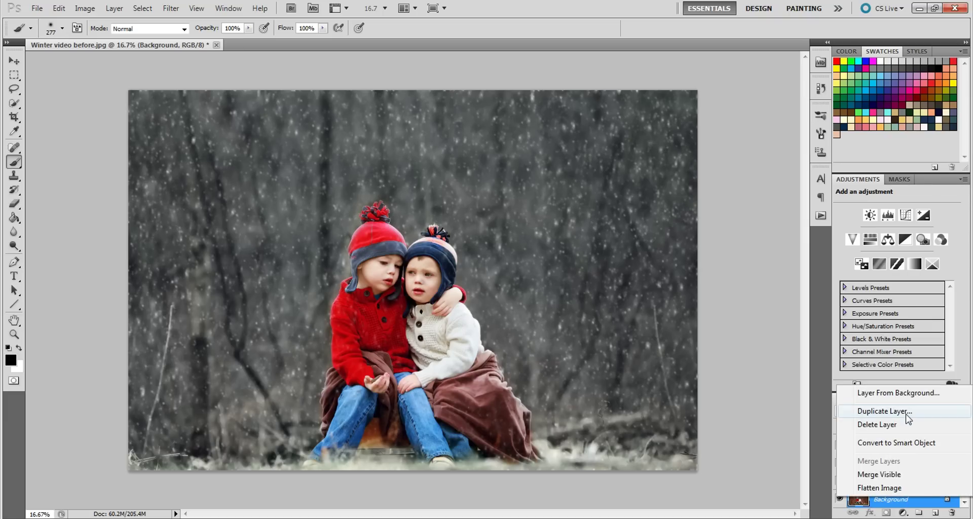
{"action": "left_click", "coordinate": [884, 411]}
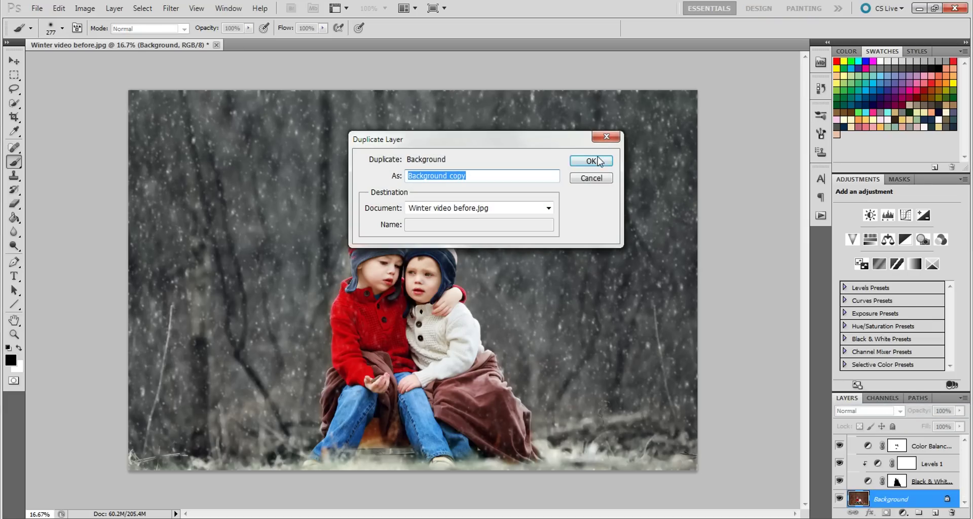
{"action": "left_click", "coordinate": [599, 161]}
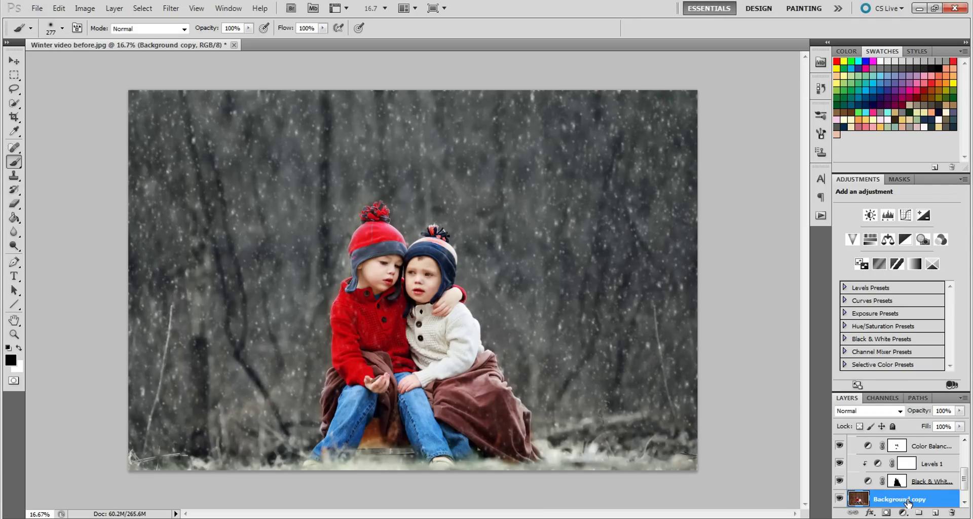
{"action": "left_click_drag", "start_coordinate": [907, 501], "coordinate": [907, 458]}
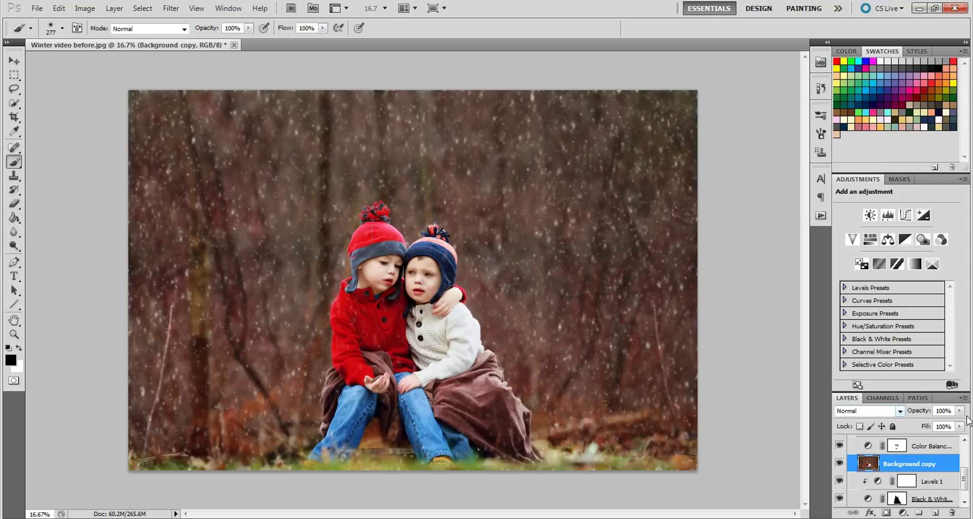
Set Background copy to Soft Light at about 20% opacity.
{"action": "left_click", "coordinate": [898, 411]}
{"action": "left_click", "coordinate": [881, 253]}
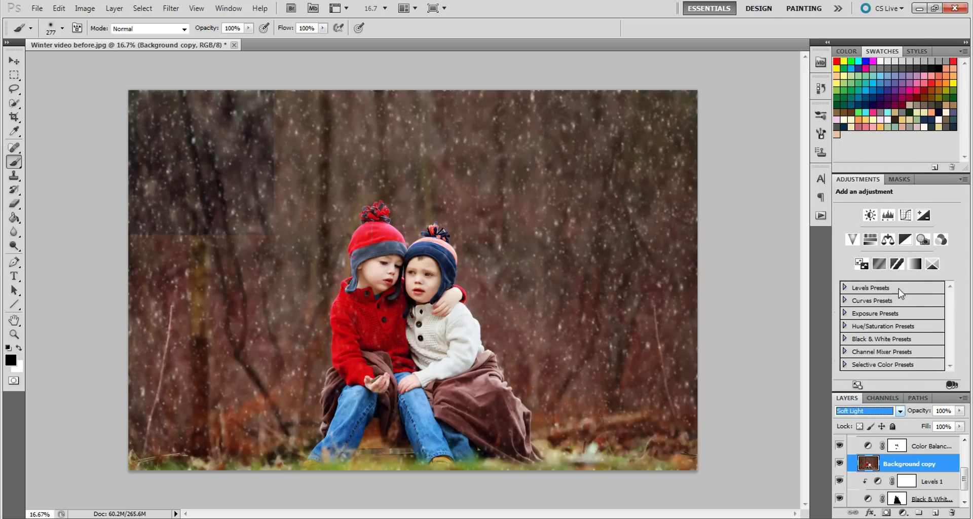
{"action": "left_click_drag", "start_coordinate": [961, 413], "coordinate": [910, 423]}
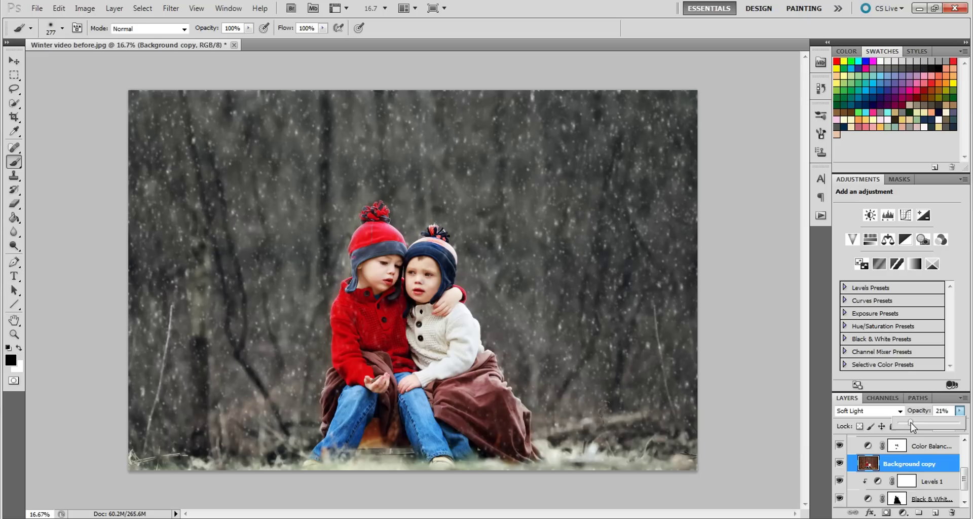
{"action": "left_click_drag", "start_coordinate": [928, 423], "coordinate": [907, 424]}
Settle Background copy at 21% opacity and make it a clipping mask.
{"action": "left_click_drag", "start_coordinate": [912, 424], "coordinate": [913, 425]}
{"action": "right_click", "coordinate": [919, 464]}
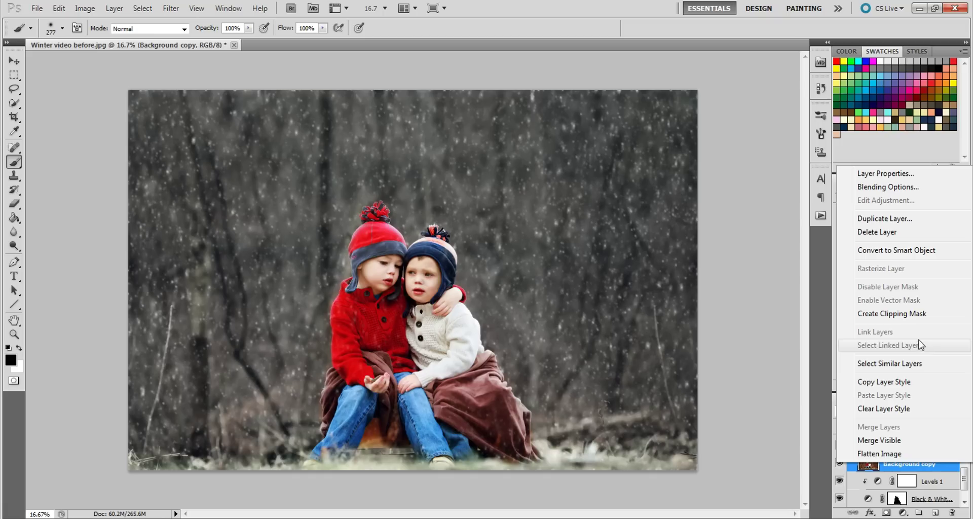
{"action": "left_click", "coordinate": [918, 313]}
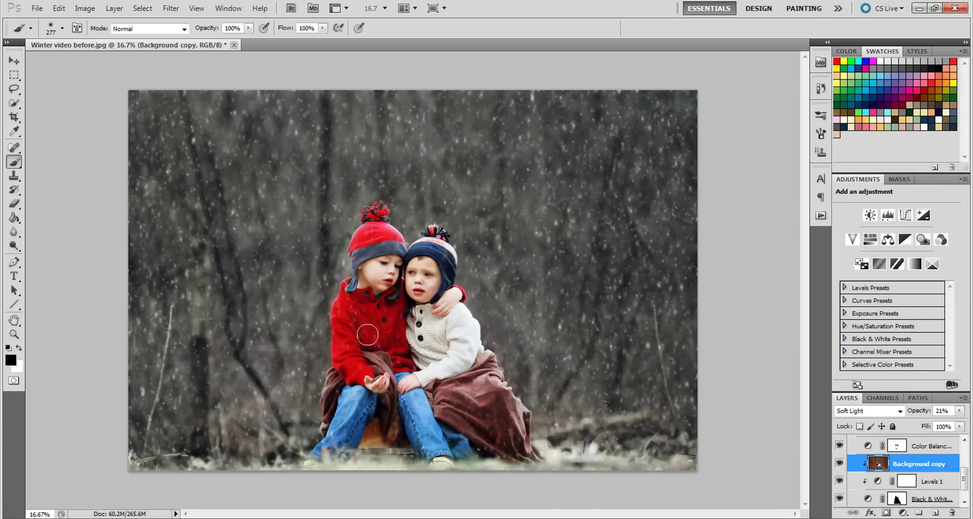
Toggle Background copy's visibility several times to compare the result.
{"action": "left_click", "coordinate": [840, 465]}
{"action": "left_click", "coordinate": [840, 464]}
{"action": "left_click", "coordinate": [839, 464]}
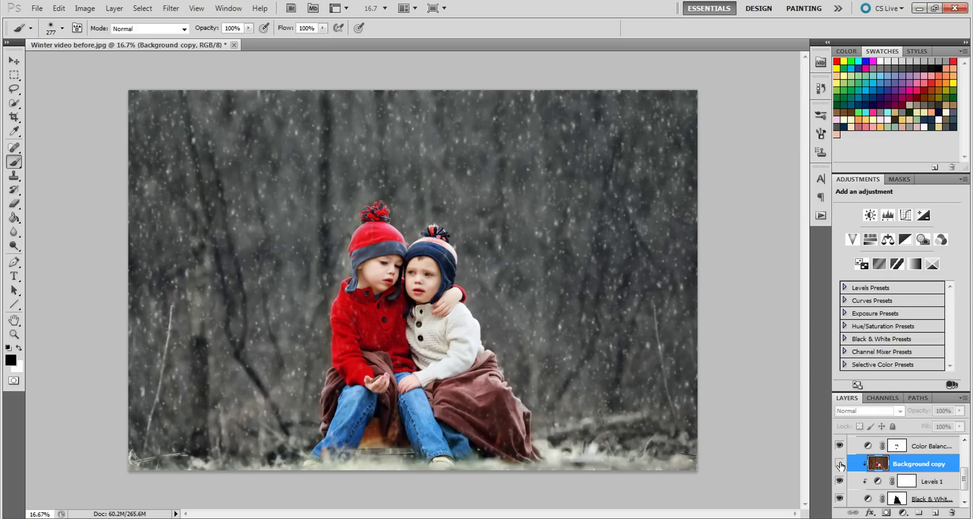
{"action": "left_click", "coordinate": [840, 464]}
{"action": "left_click", "coordinate": [840, 464]}
{"action": "left_click", "coordinate": [840, 464]}
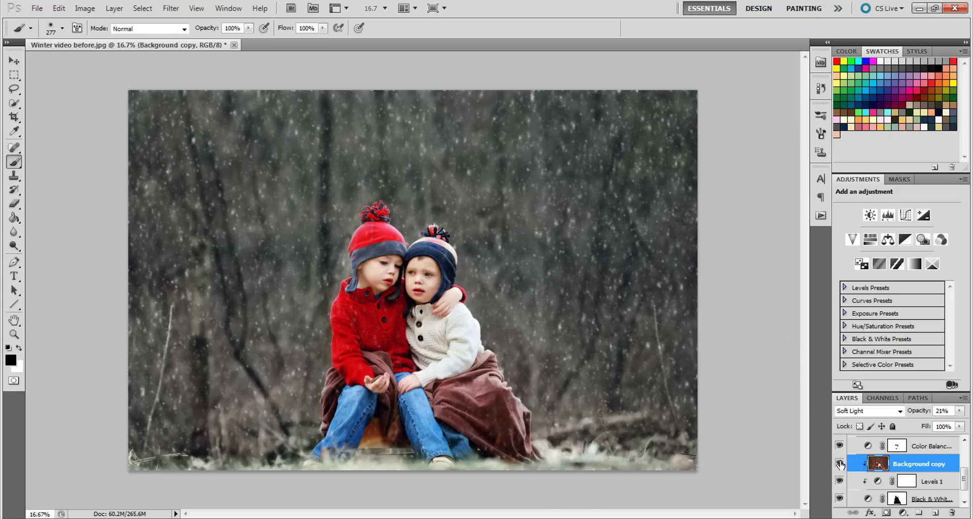
{"action": "scroll", "coordinate": [963, 499], "scroll_direction": "up", "scroll_amount": 5}
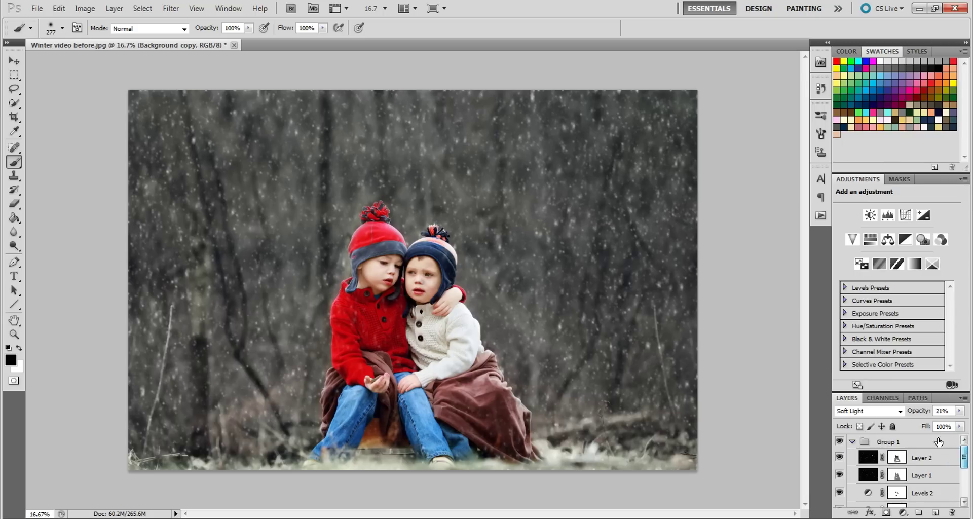
{"action": "left_click", "coordinate": [934, 442]}
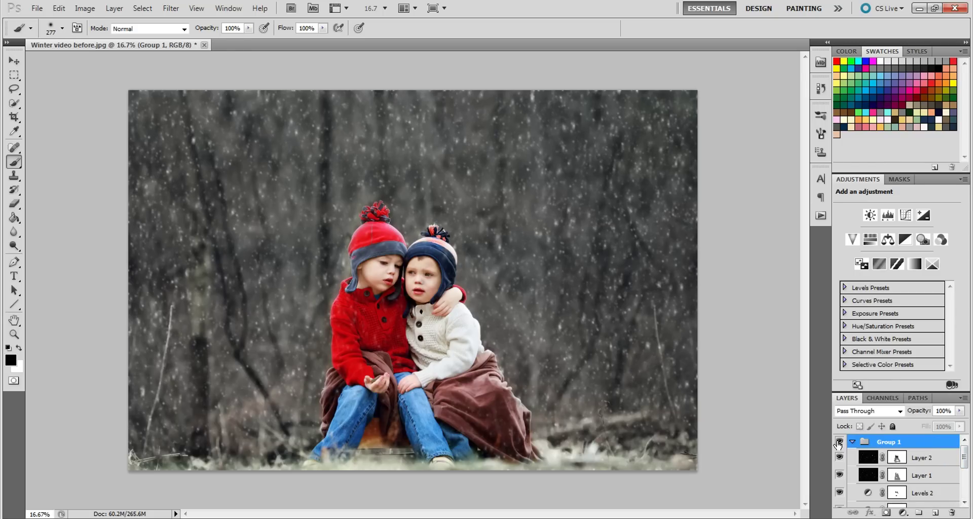
{"action": "left_click_drag", "start_coordinate": [964, 456], "coordinate": [964, 479]}
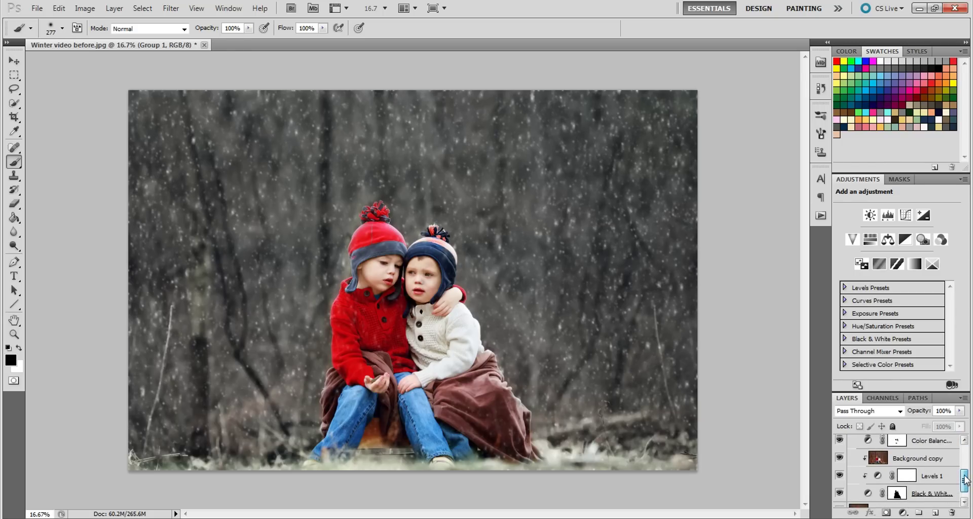
{"action": "left_click", "coordinate": [938, 459]}
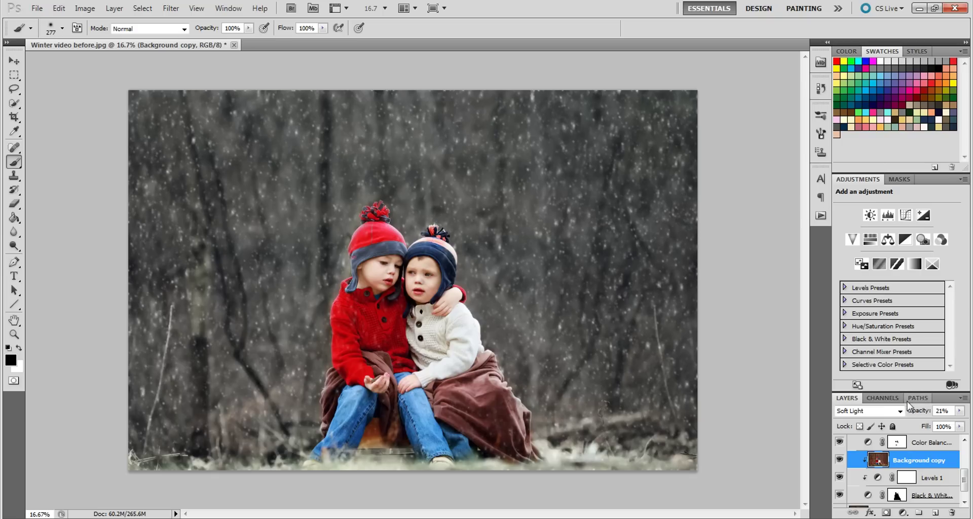
{"action": "left_click", "coordinate": [901, 413]}
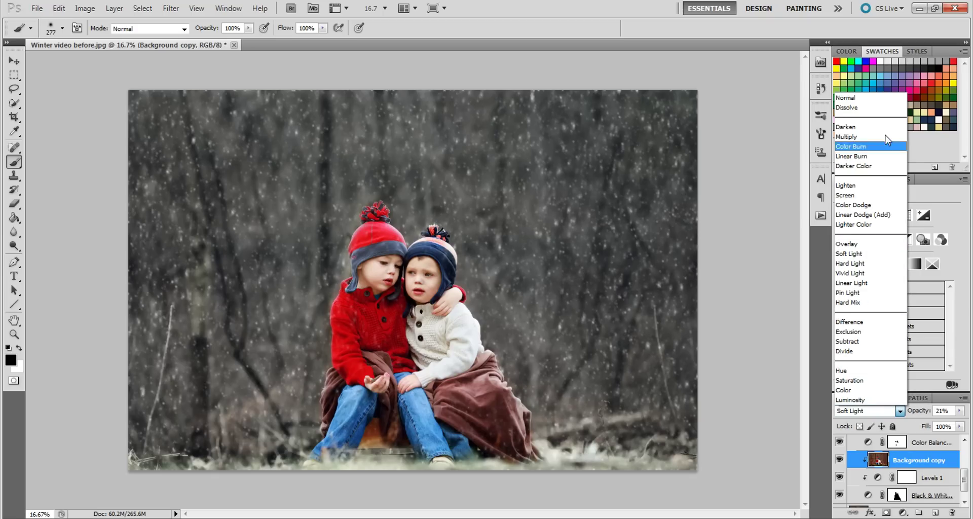
{"action": "left_click", "coordinate": [876, 98]}
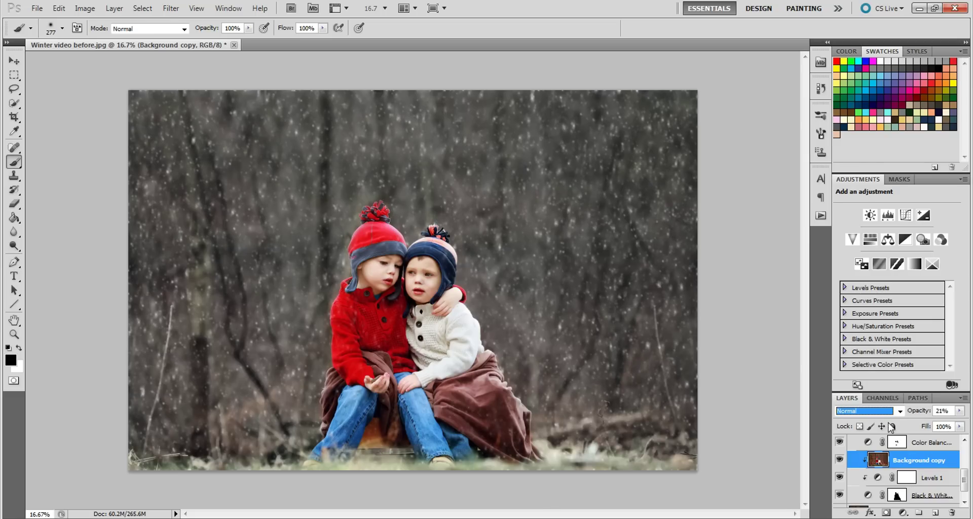
{"action": "left_click", "coordinate": [891, 413]}
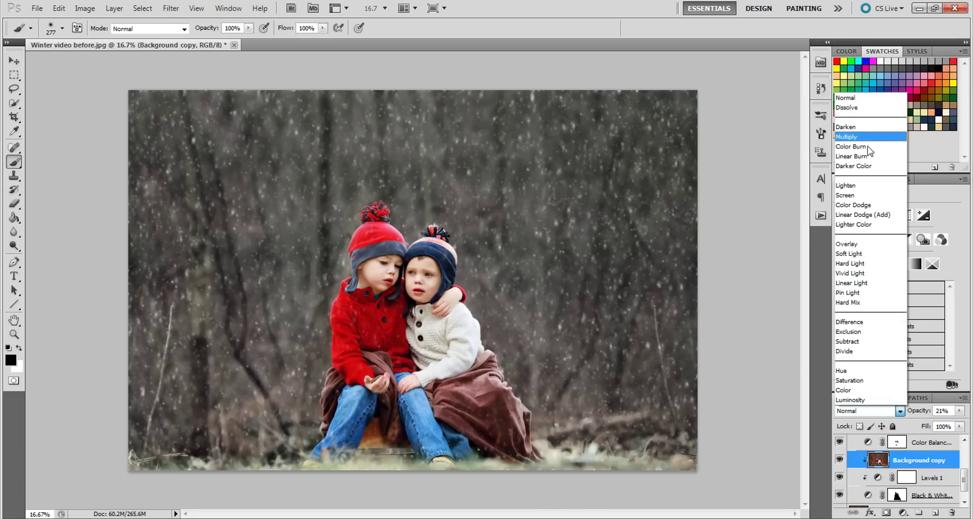
{"action": "left_click", "coordinate": [868, 254]}
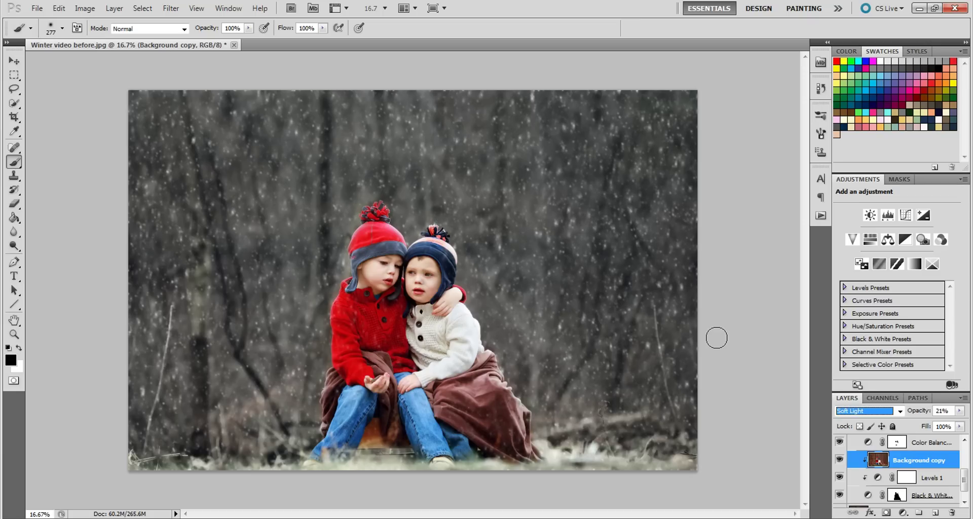
{"action": "left_click", "coordinate": [937, 446]}
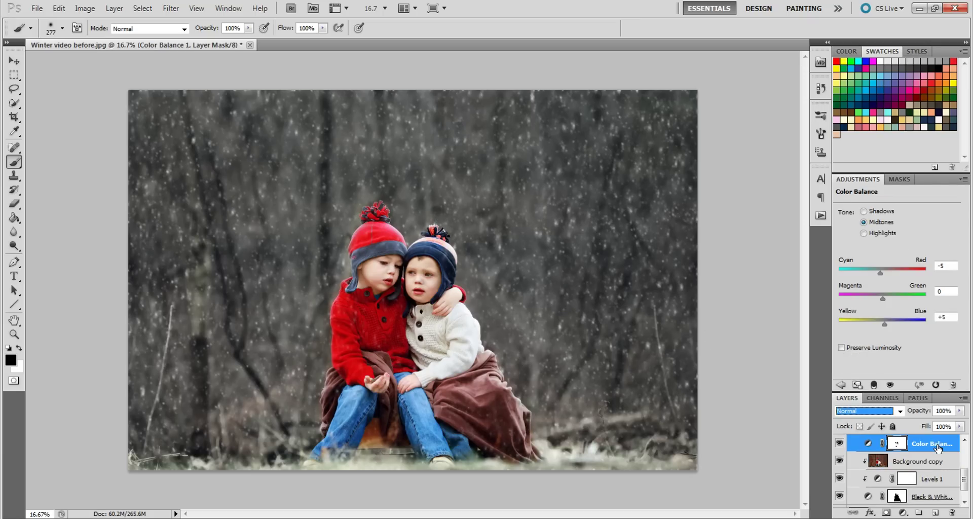
{"action": "left_click", "coordinate": [965, 439]}
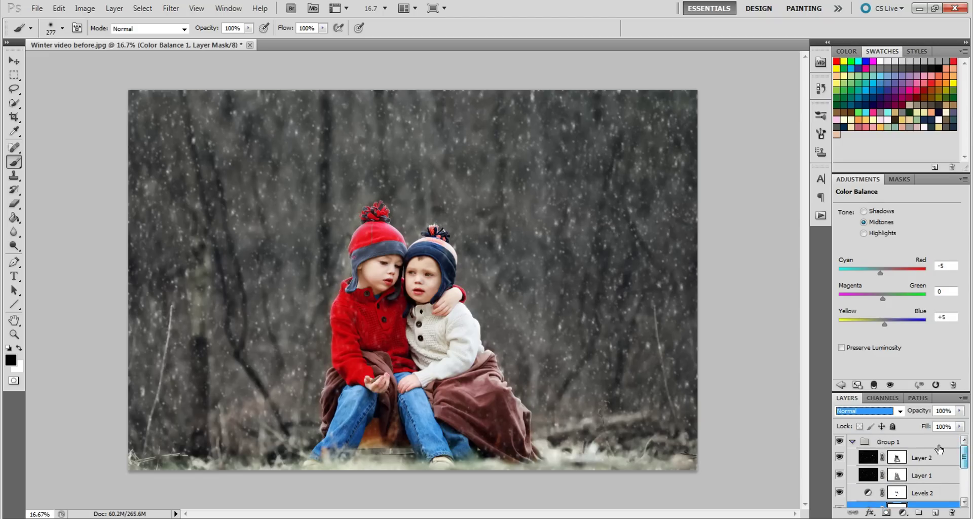
{"action": "left_click", "coordinate": [882, 442]}
{"action": "left_click", "coordinate": [840, 442]}
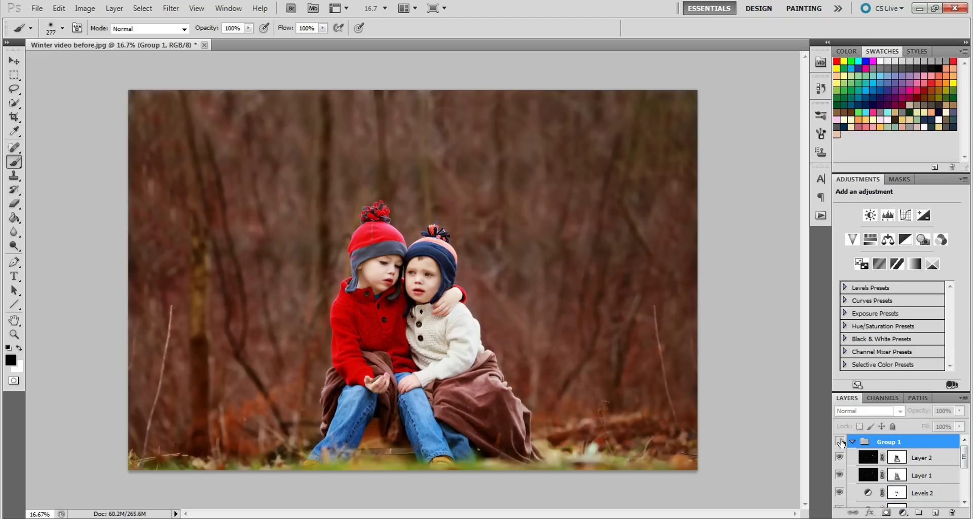
{"action": "left_click", "coordinate": [840, 442]}
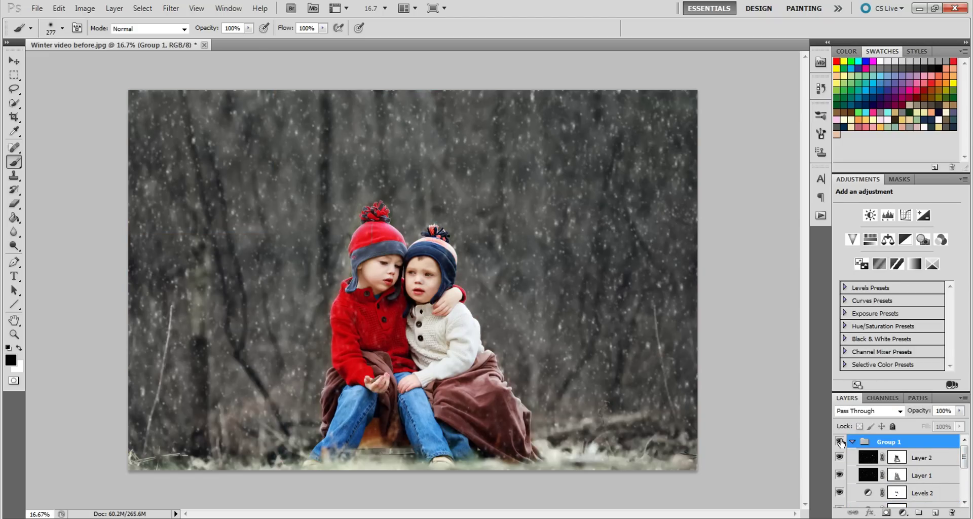